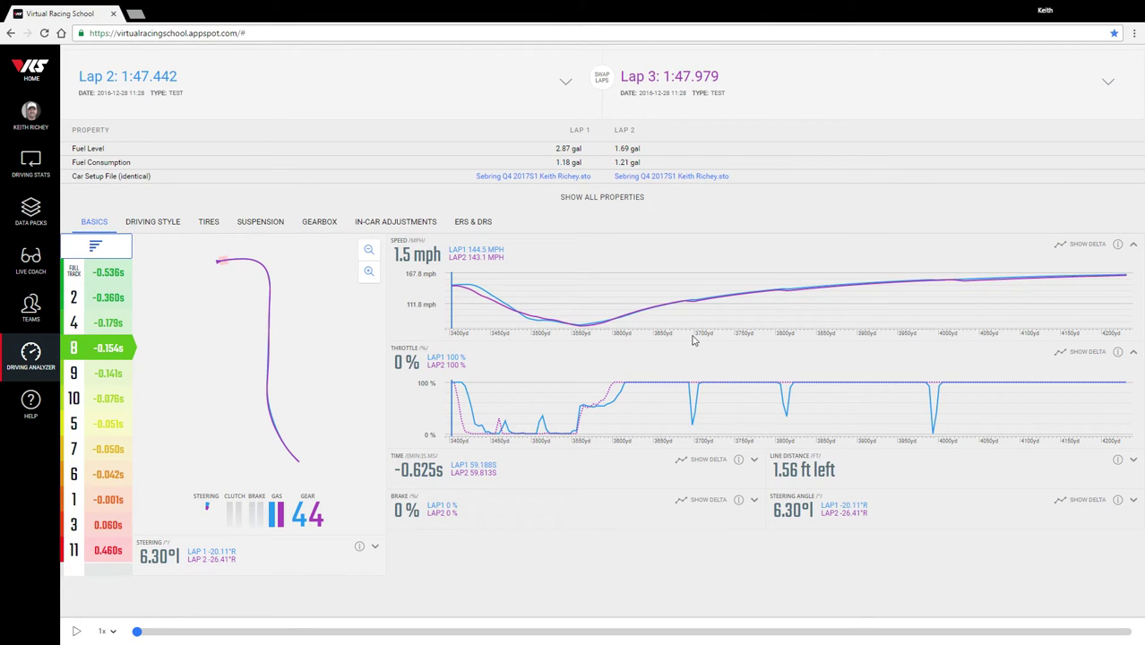
Step: Flick the comparison charts between sectors 4 and 8, ending back on sector 8
left_click(116, 324)
left_click(121, 350)
left_click(115, 324)
left_click(126, 346)
Step: Mark sector 8's acceleration zone and scrub the point between about 3600 and 3684 yd
left_click(664, 309)
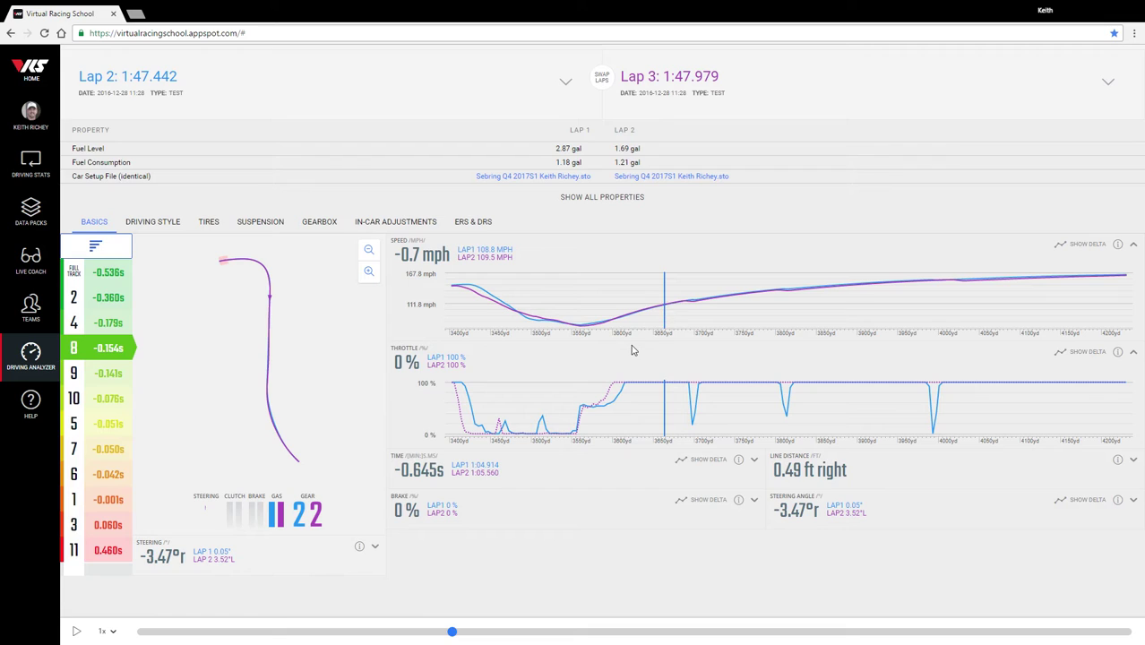
mouse_move(452, 632)
left_mouse_down()
mouse_move(933, 633)
mouse_move(447, 632)
left_mouse_up()
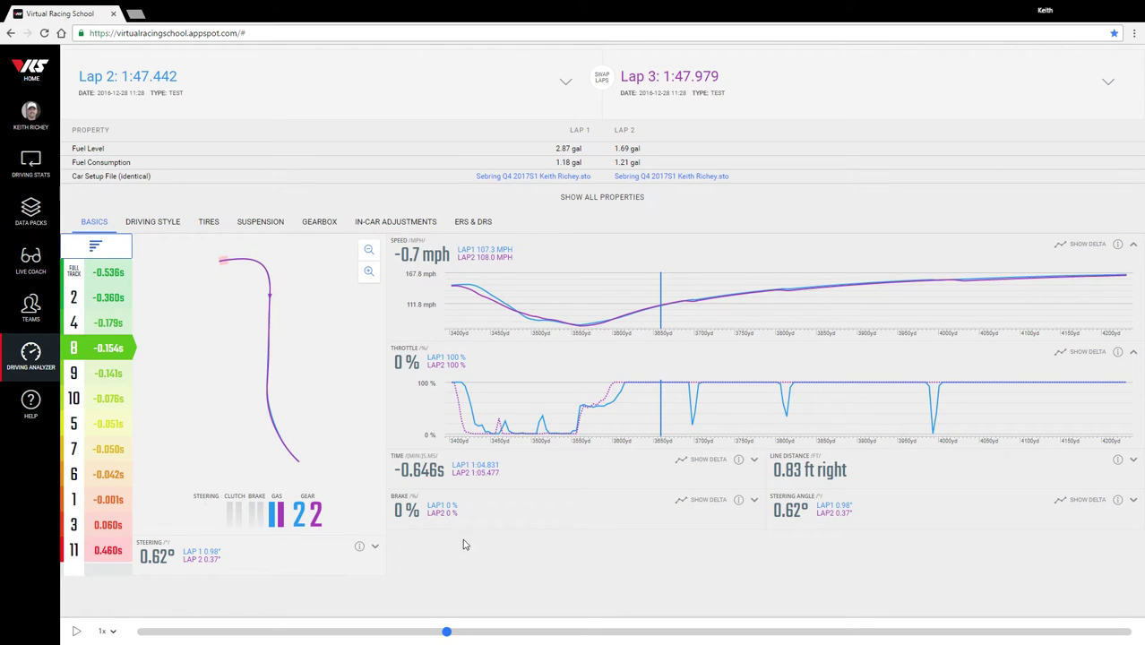
mouse_move(447, 633)
left_click_drag(449, 634, 468, 635)
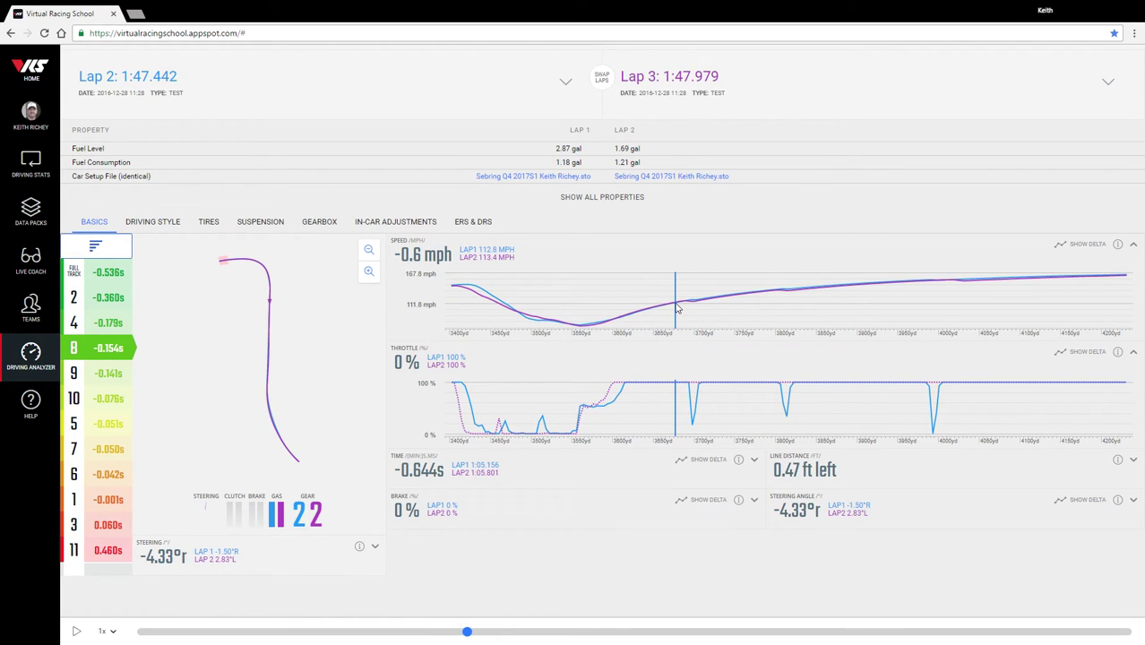
left_click_drag(631, 392, 627, 394)
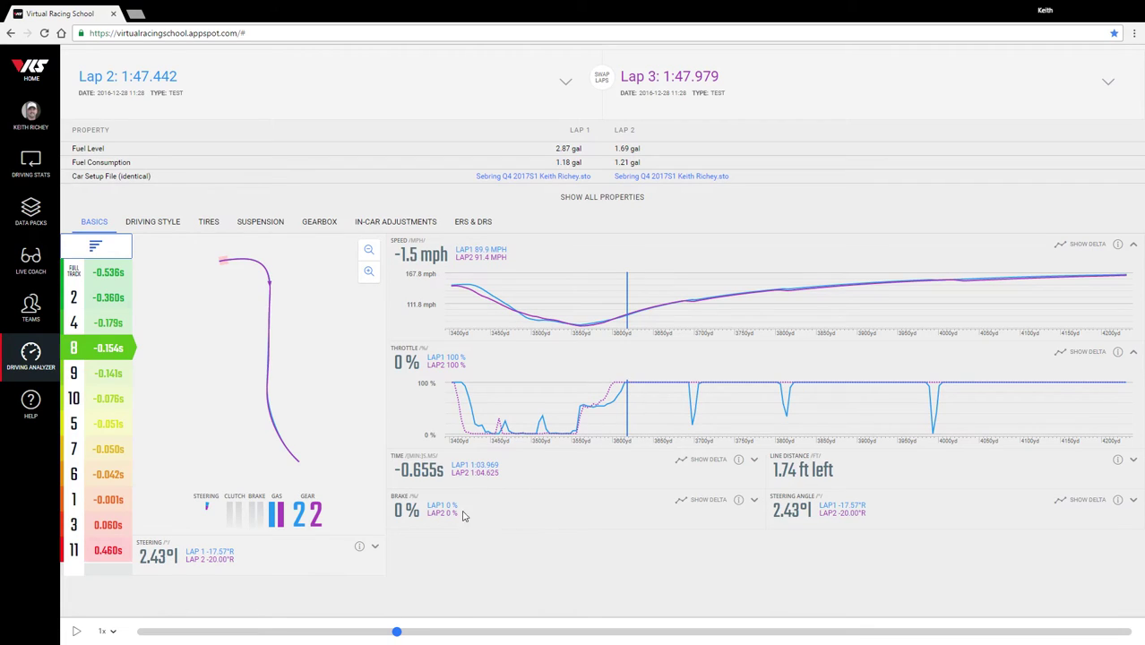
left_click_drag(396, 632, 407, 632)
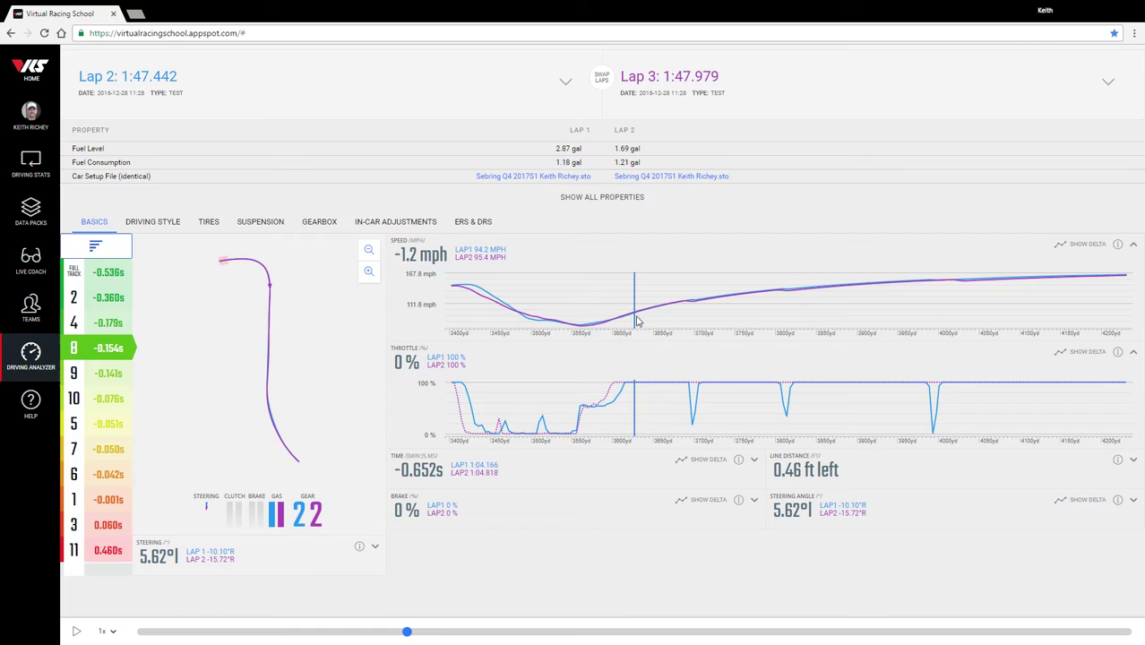
left_click_drag(407, 633, 479, 636)
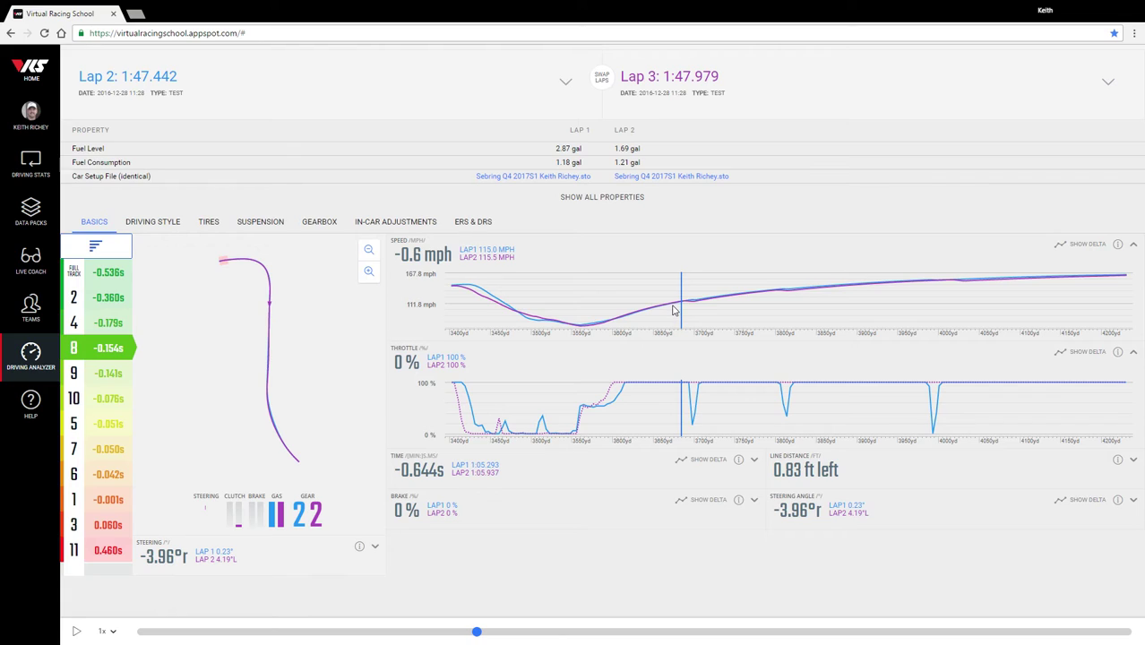
Step: Settle the playback at 3684 yd, then jump to the end of sector 8
mouse_move(480, 637)
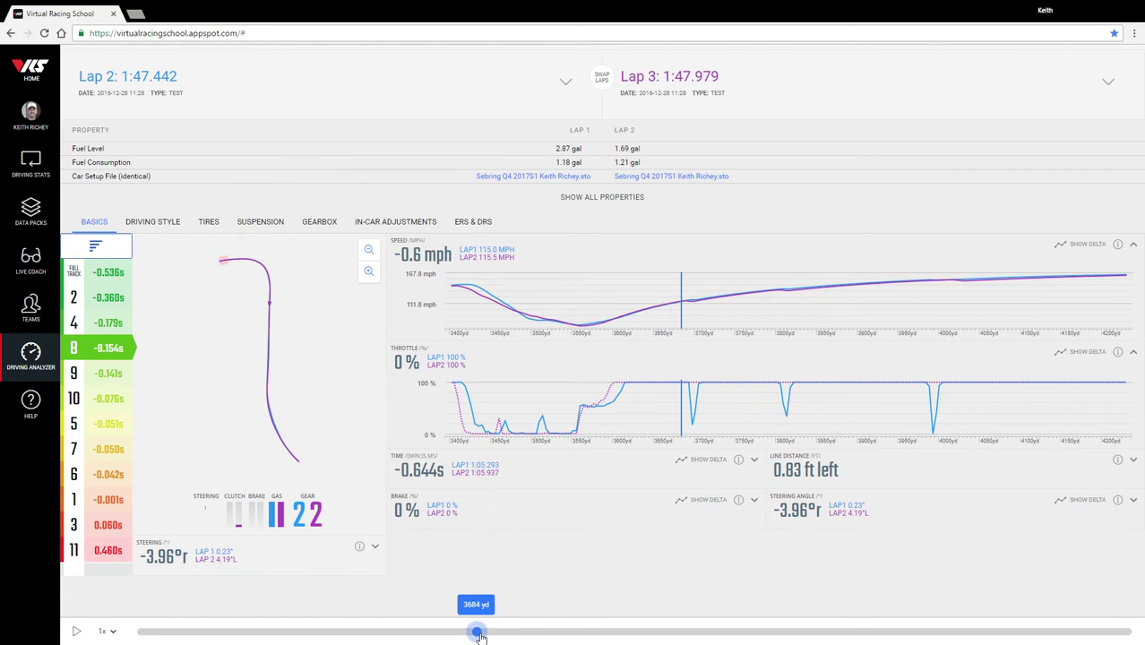
left_click_drag(481, 637, 482, 637)
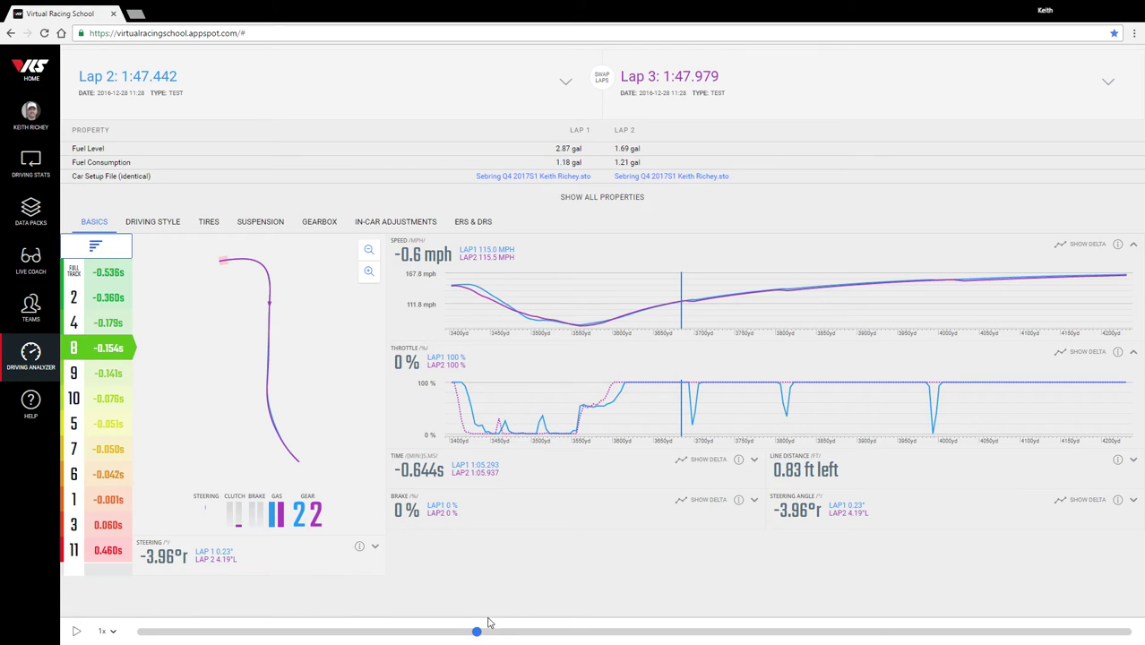
mouse_move(481, 635)
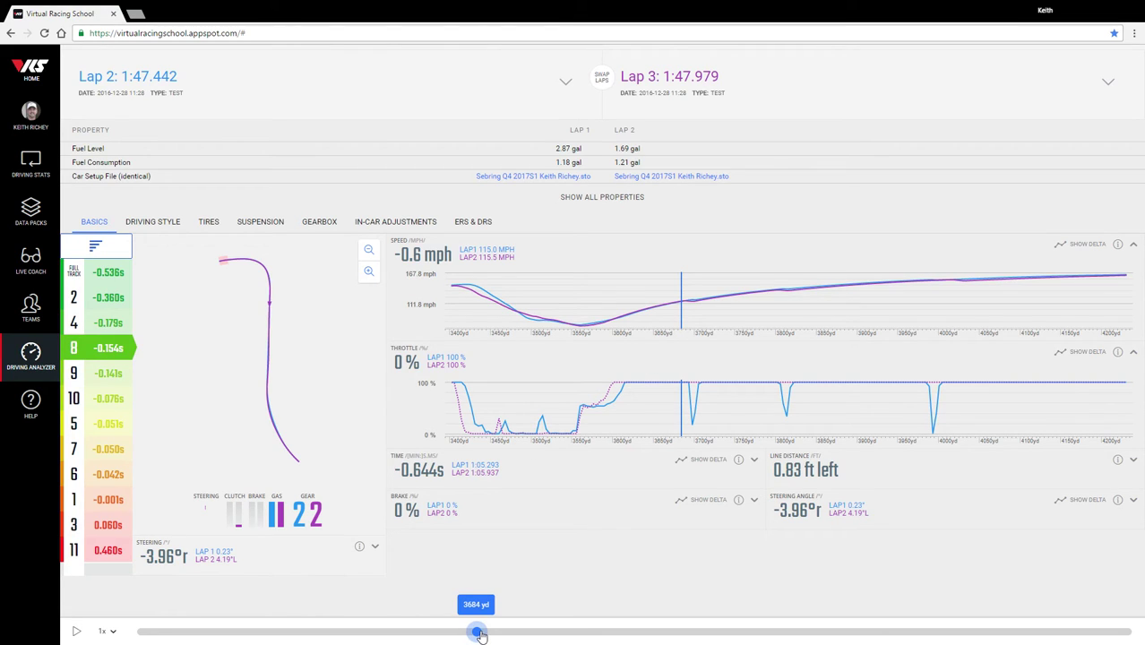
left_click_drag(482, 635, 1134, 631)
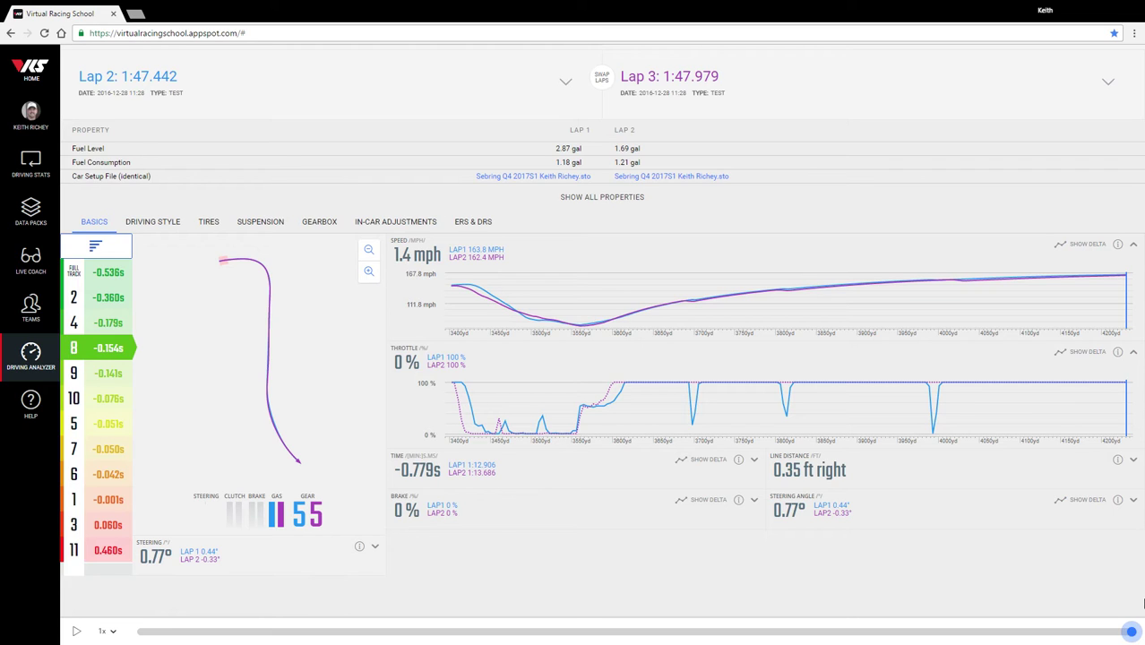
Step: Return to the second-to-third upshift and step it from about 3698 yd to 3730 yd
left_click_drag(1143, 605, 484, 531)
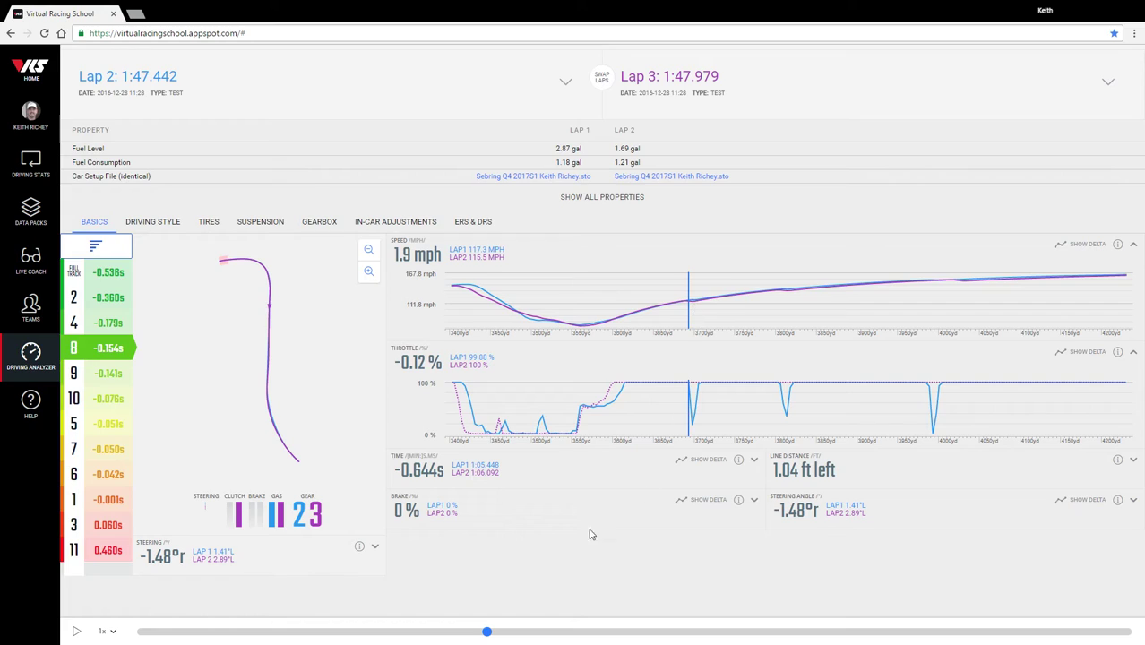
mouse_move(487, 631)
left_mouse_down()
mouse_move(501, 632)
mouse_move(491, 633)
left_mouse_up()
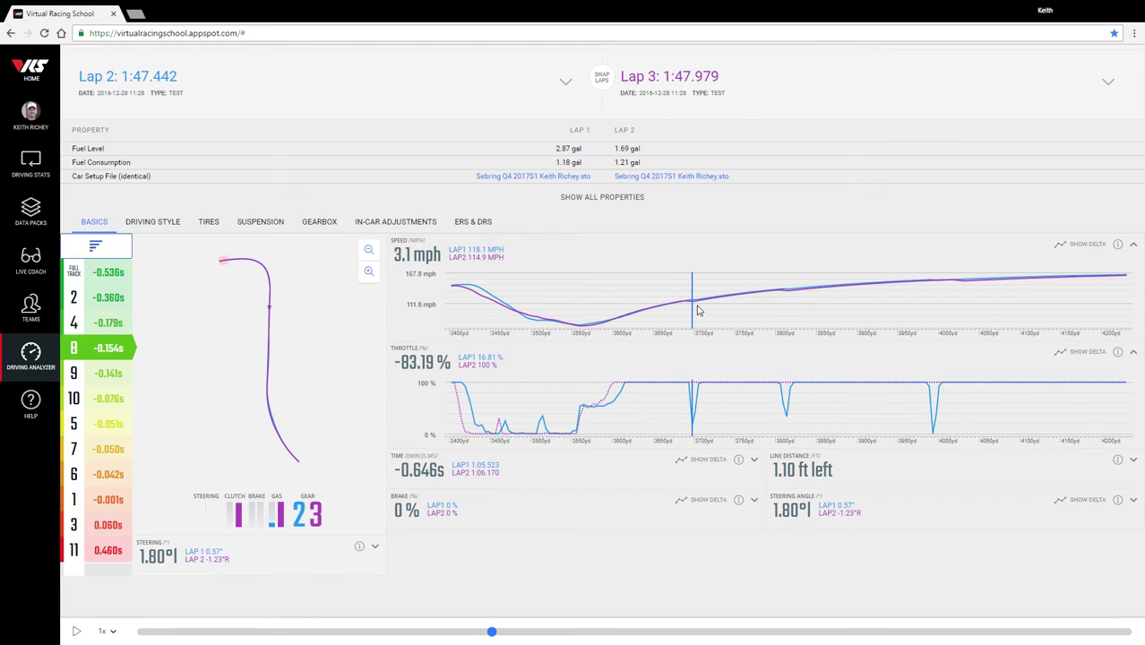
mouse_move(498, 635)
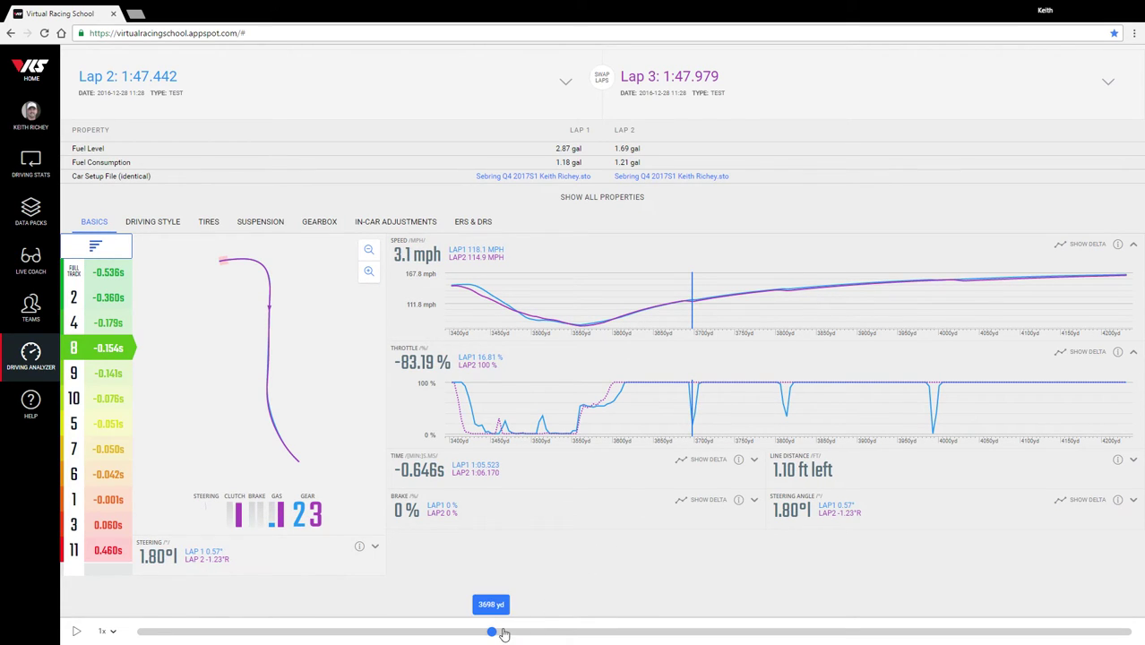
left_click_drag(495, 632, 893, 622)
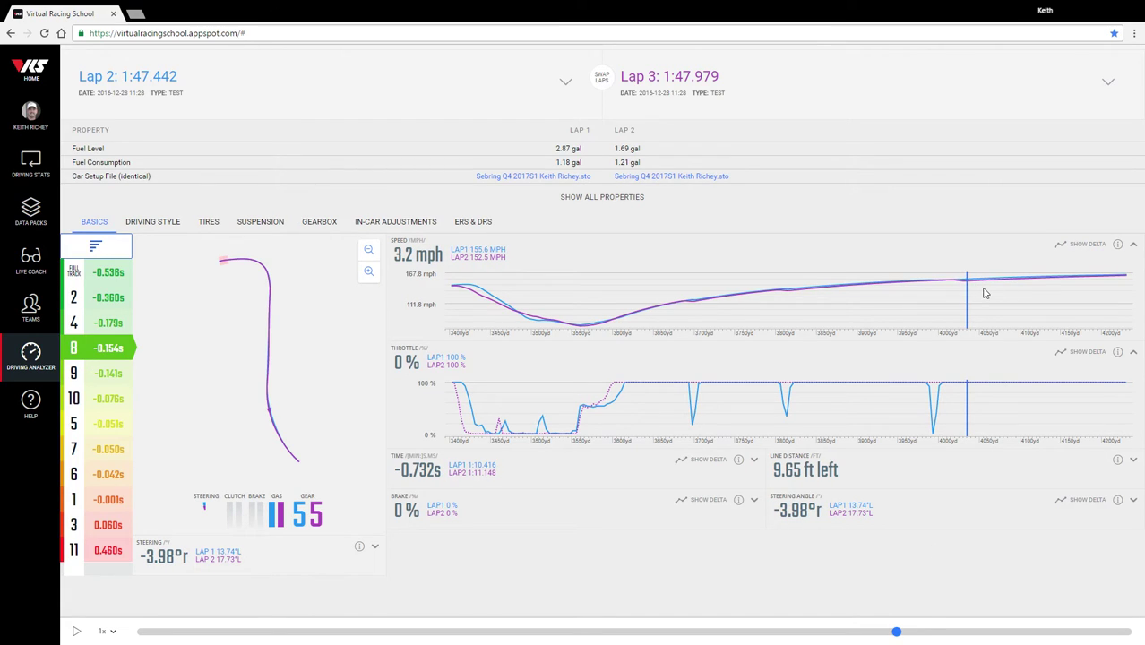
Step: Switch to sector 10, mark the full-throttle point, and step forward from 4706 to 4722 yd
left_click(108, 376)
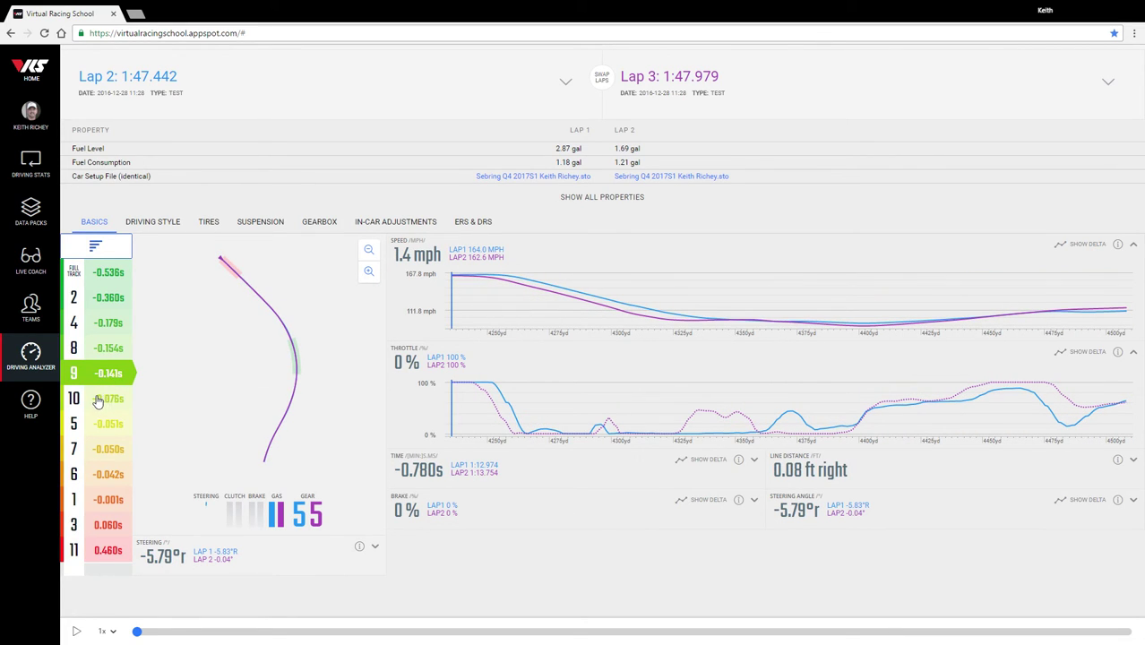
left_click(112, 402)
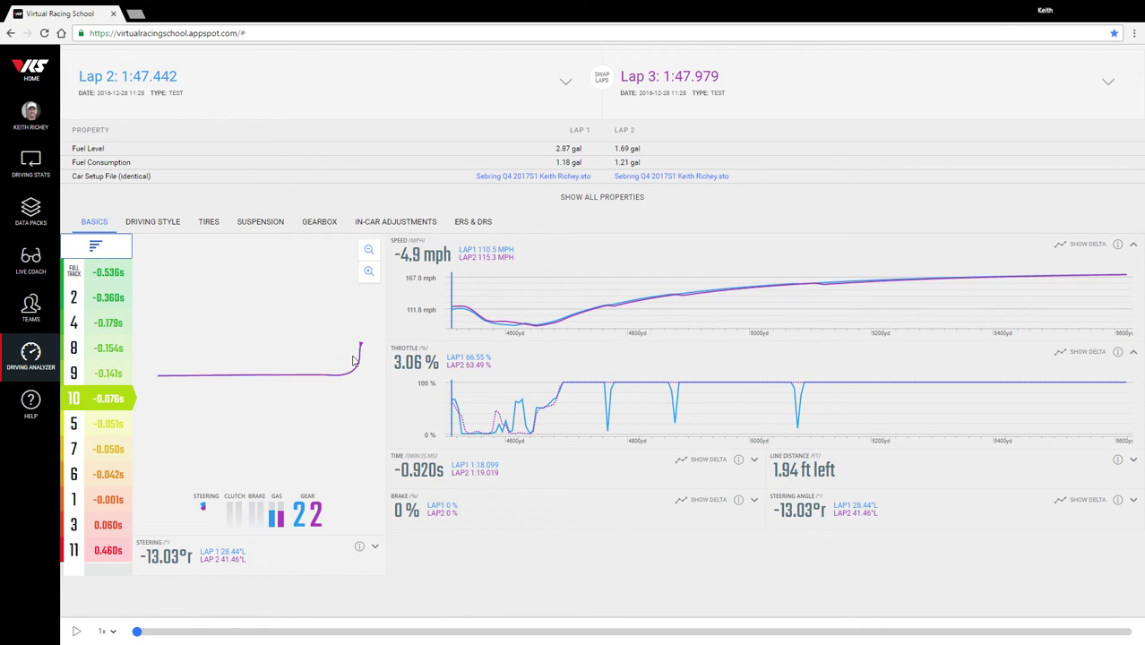
left_click(567, 387)
left_click_drag(566, 386, 570, 388)
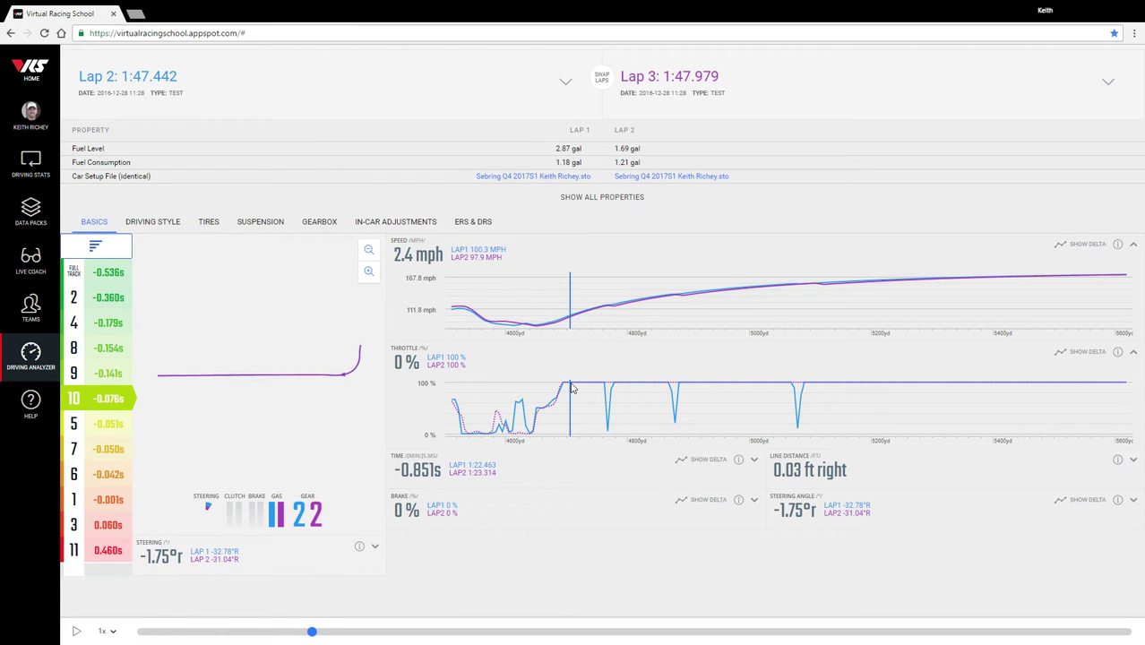
mouse_move(313, 632)
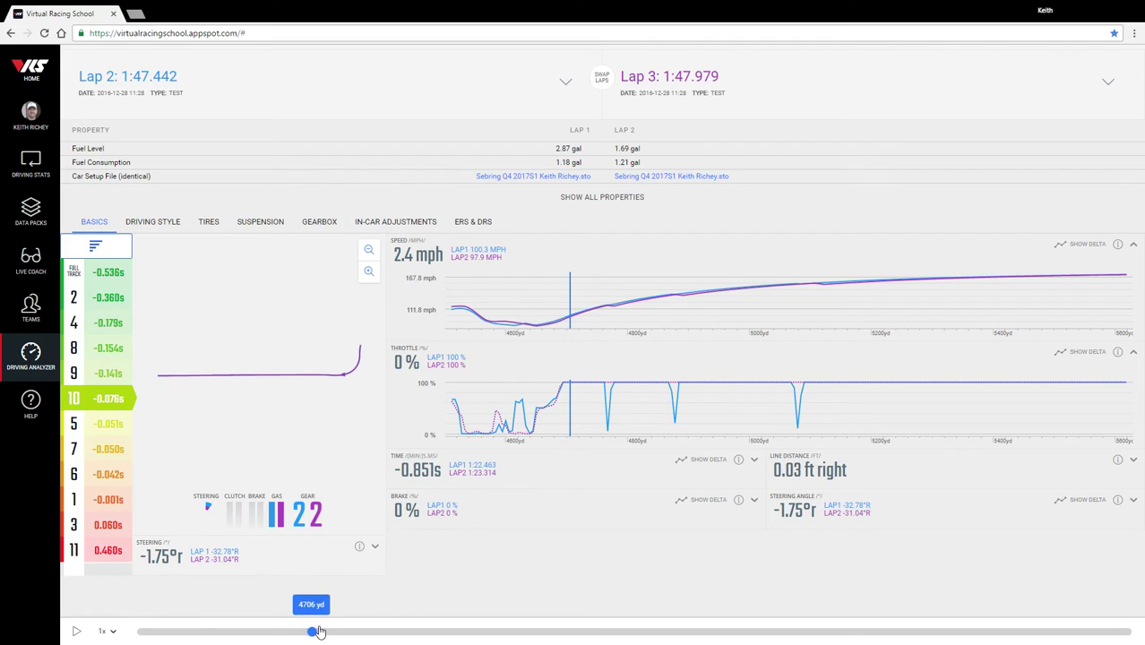
left_click_drag(313, 633, 359, 634)
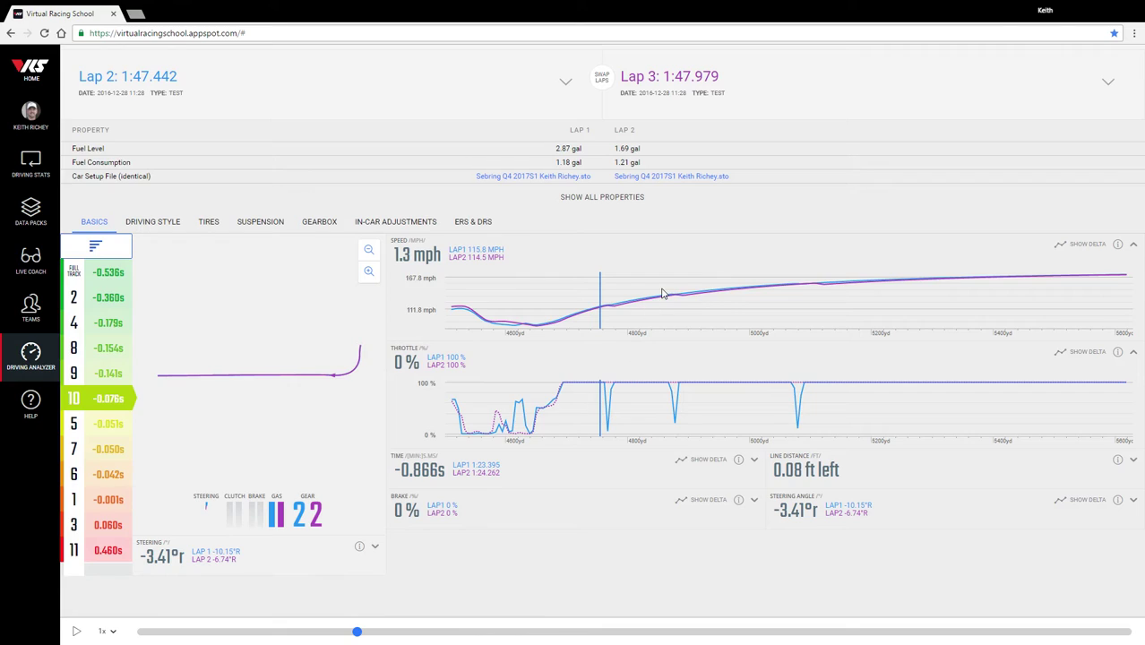
mouse_move(358, 634)
Step: Scrub sector 10 to about 4867 yd and the sector end, then back to the first upshift zone
left_click_drag(358, 633, 476, 633)
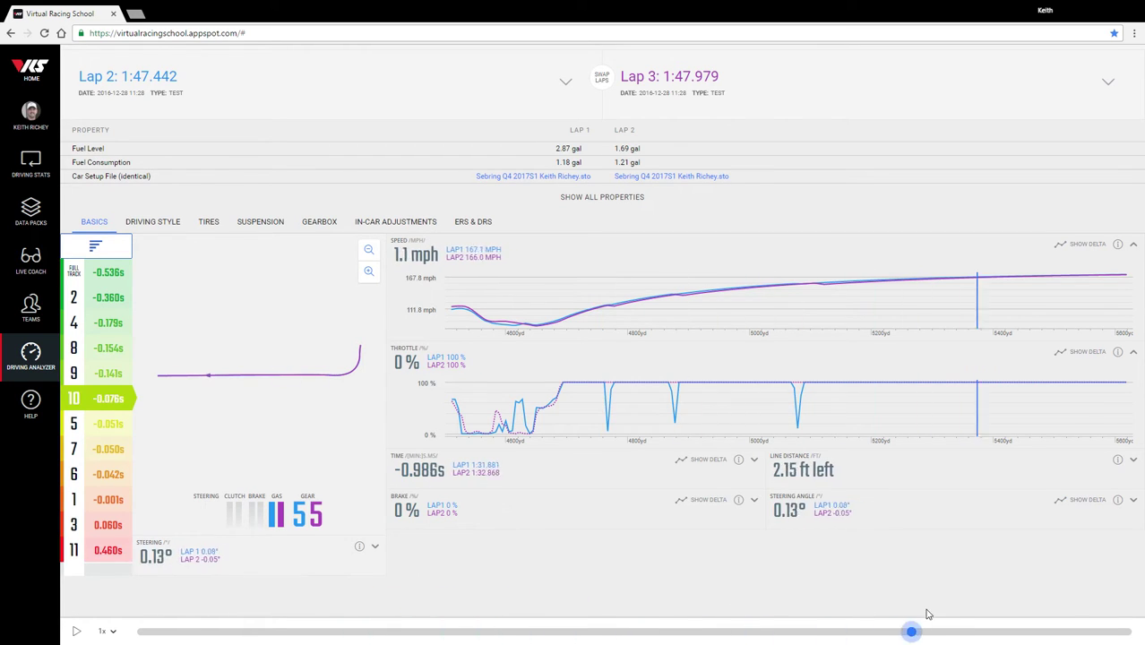
left_click_drag(928, 614, 1138, 596)
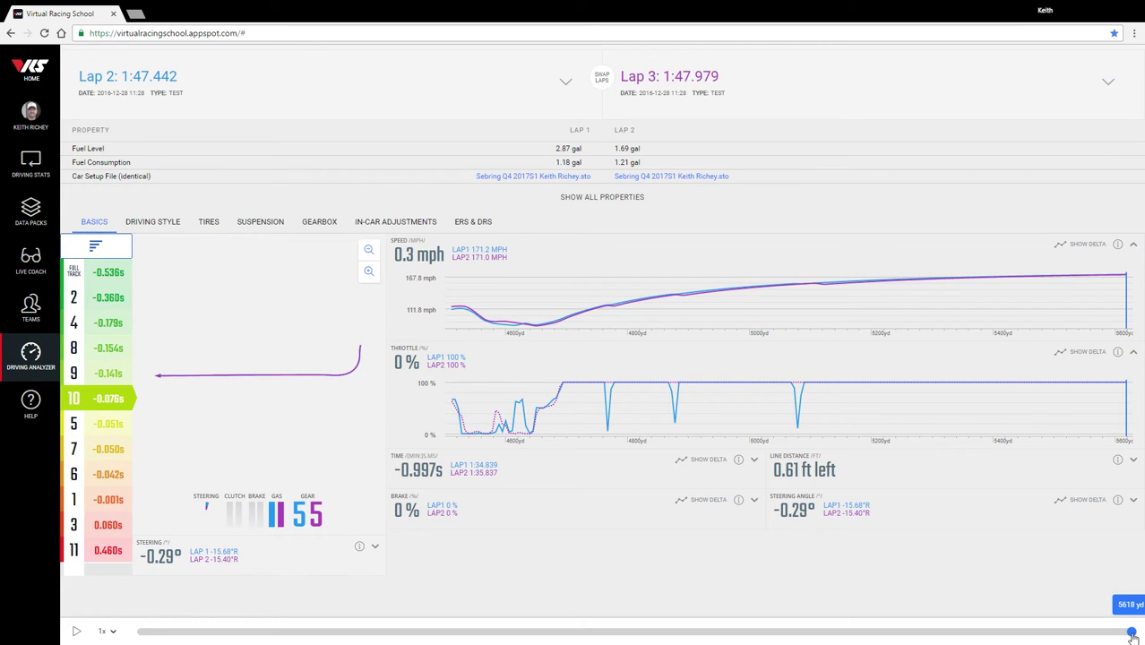
left_click_drag(1132, 631, 362, 570)
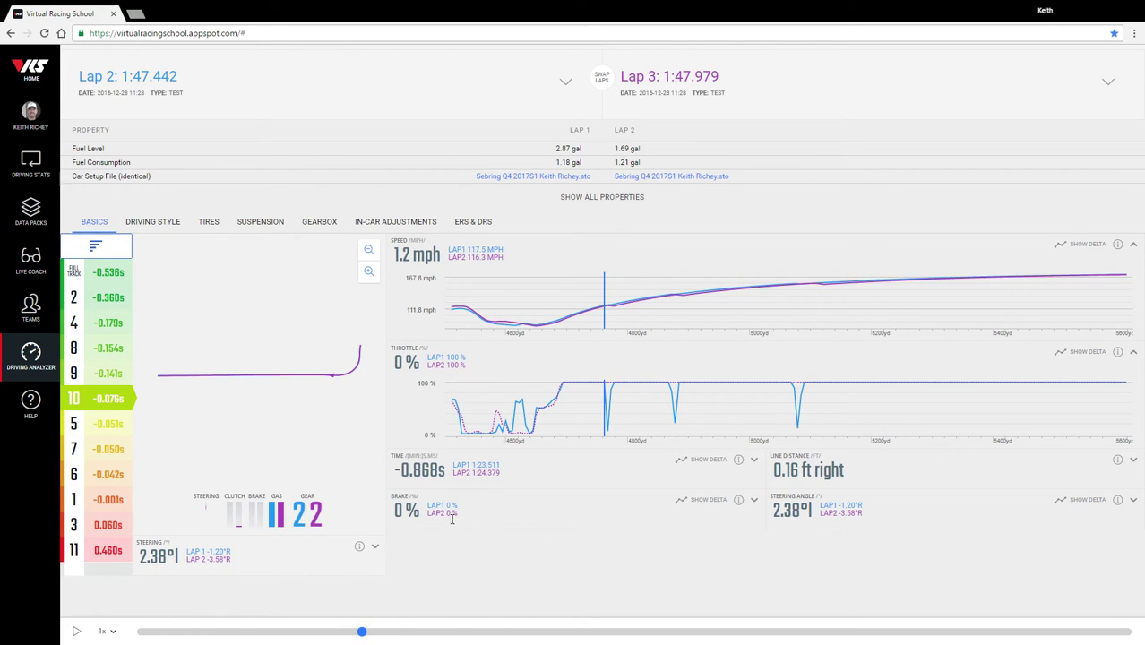
Step: Step from 4778 yd to 4895 yd, then back to where both laps show third gear
left_click_drag(360, 631, 383, 634)
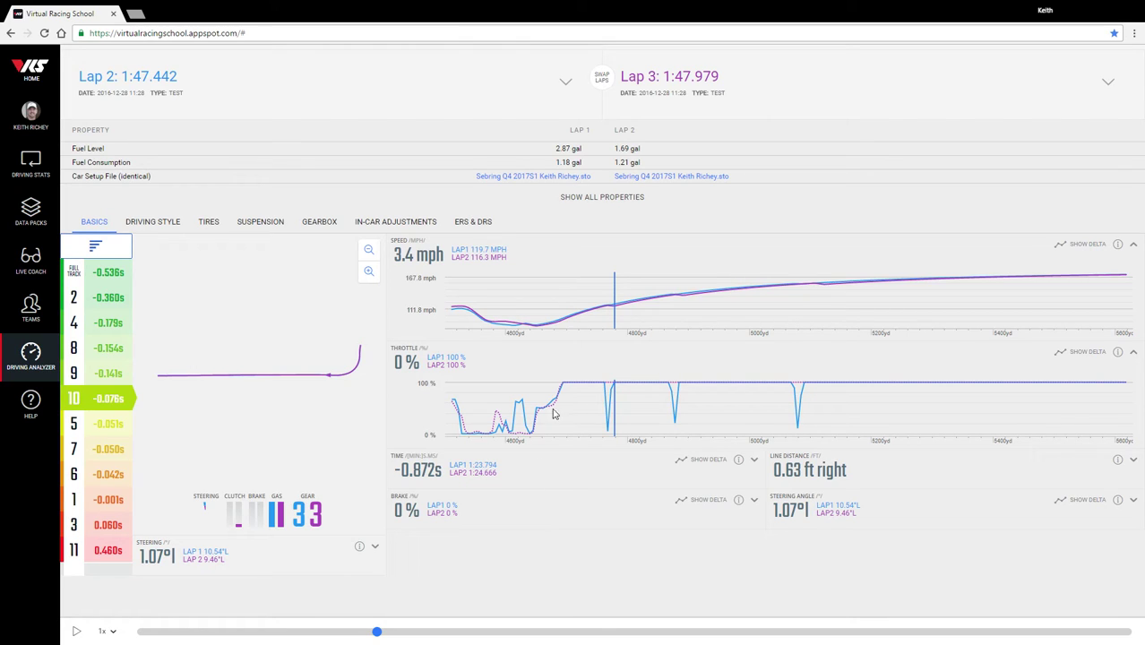
mouse_move(379, 635)
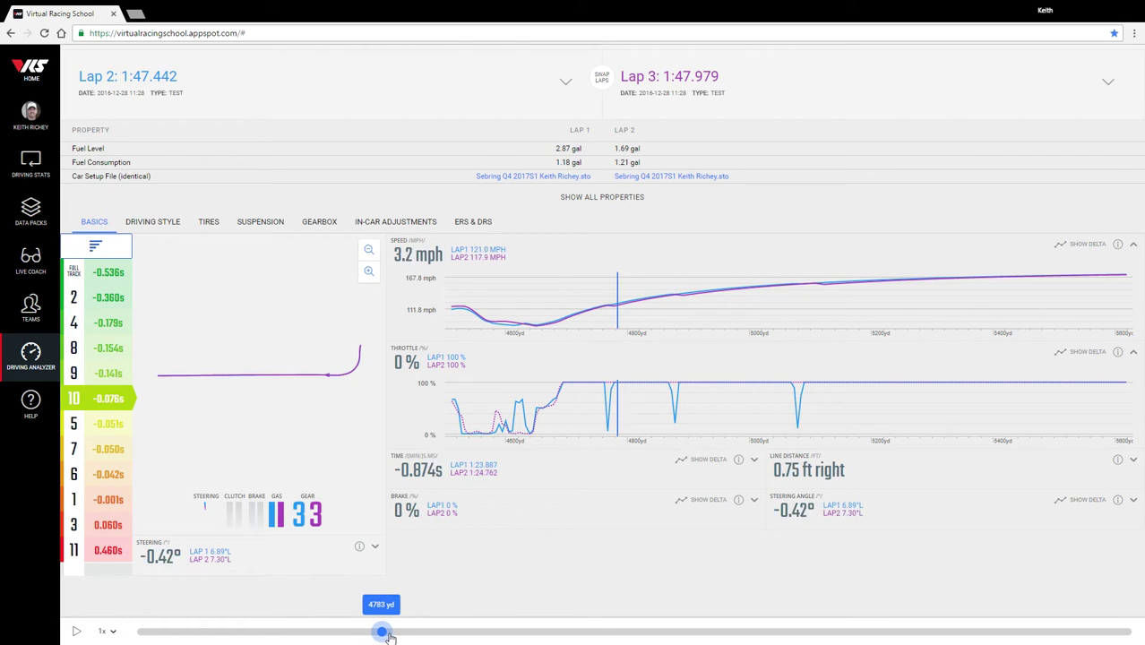
left_click_drag(383, 636, 687, 635)
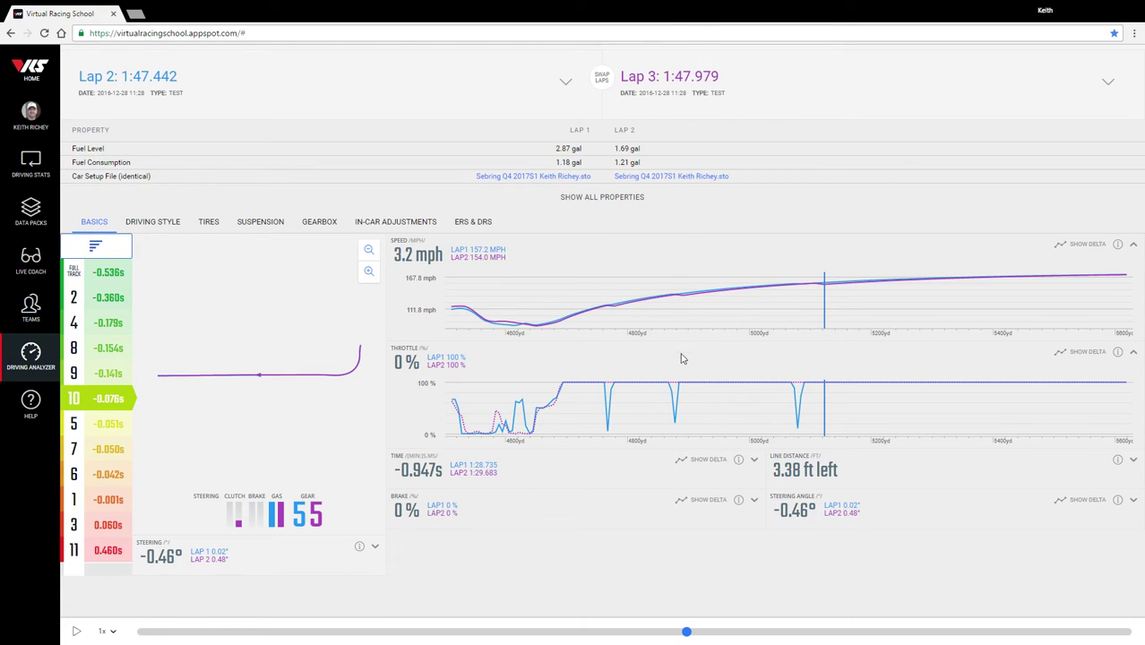
mouse_move(688, 633)
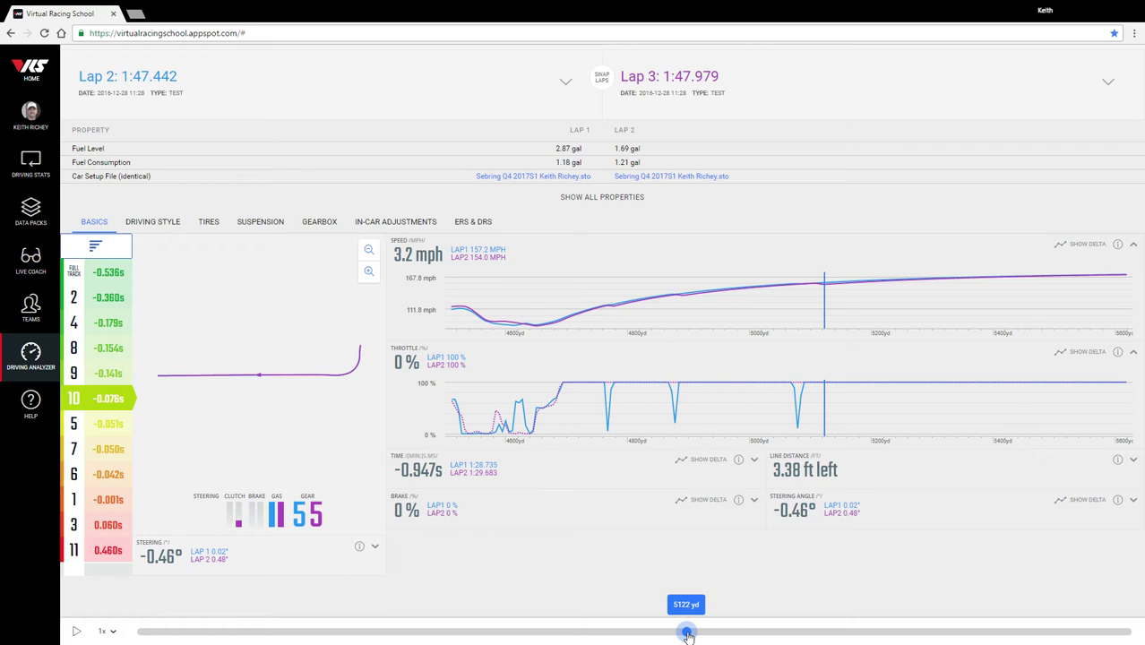
left_click_drag(688, 632, 376, 632)
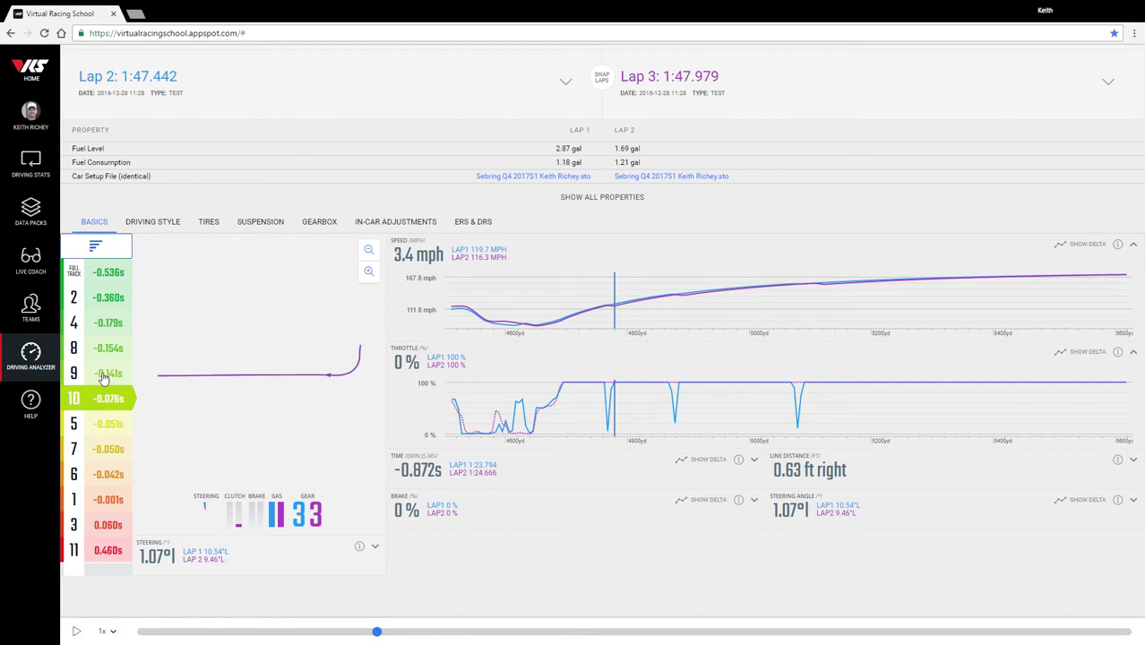
Step: Switch to sector 4 and settle the playback near 1369 yd with both laps in second gear
left_click(115, 326)
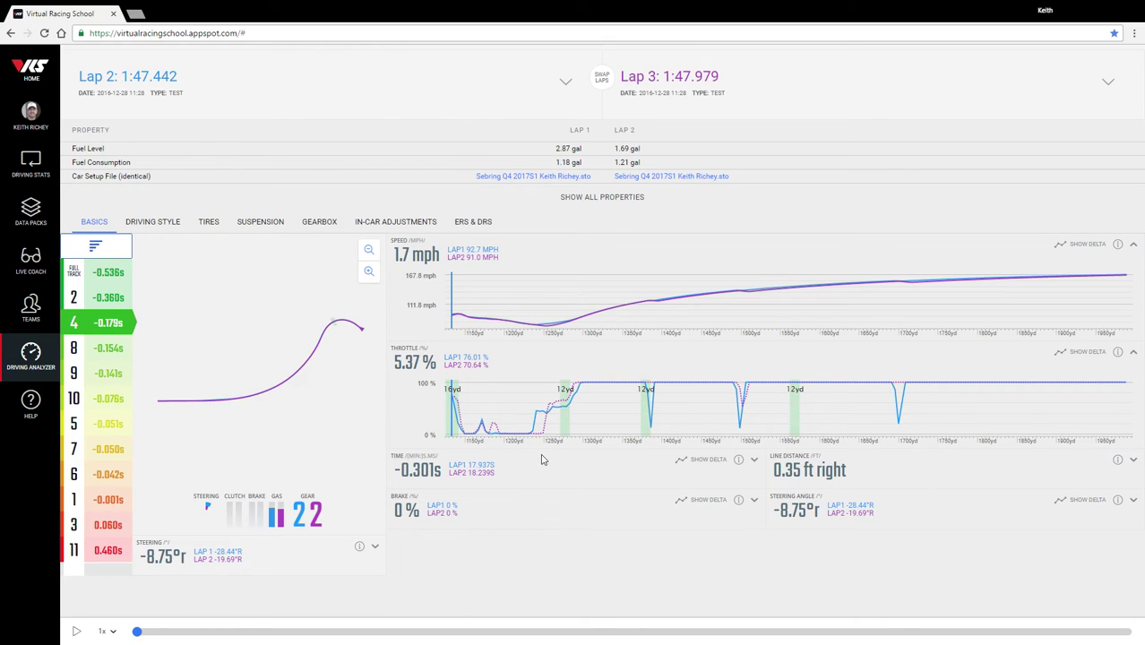
left_click_drag(137, 632, 569, 634)
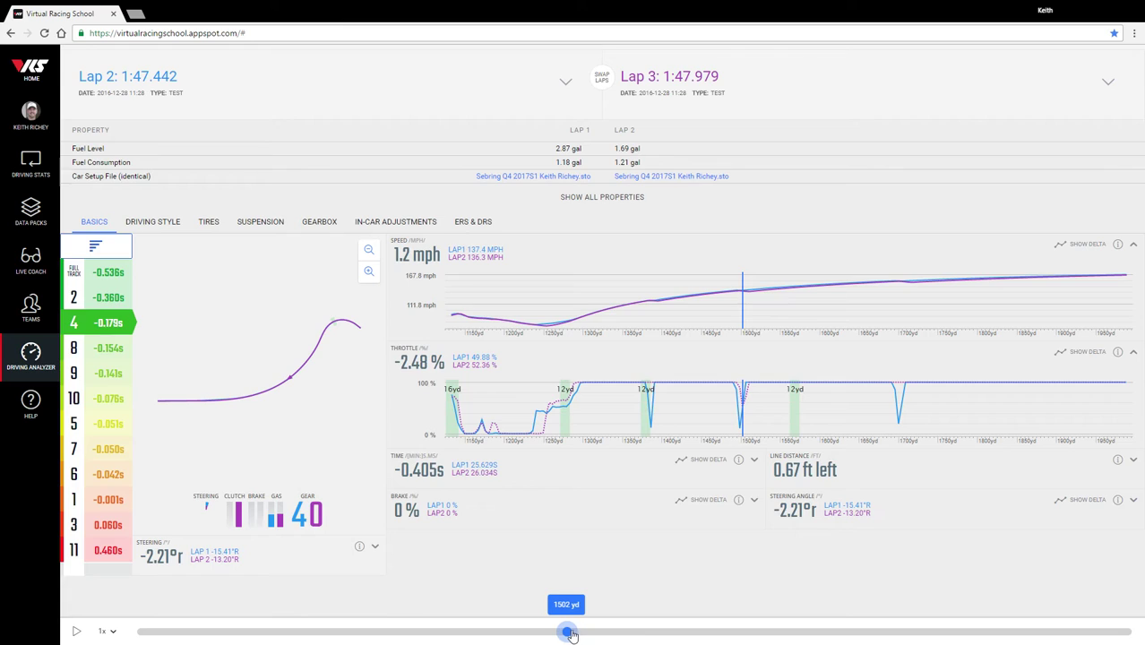
left_click_drag(569, 633, 392, 632)
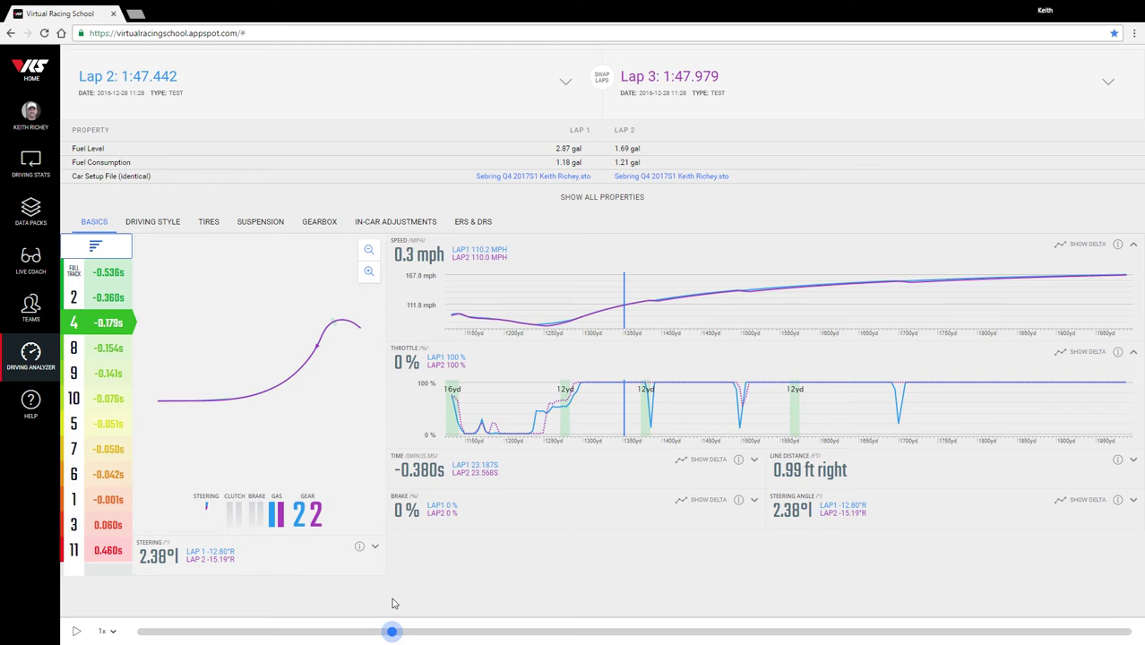
left_click_drag(392, 603, 410, 633)
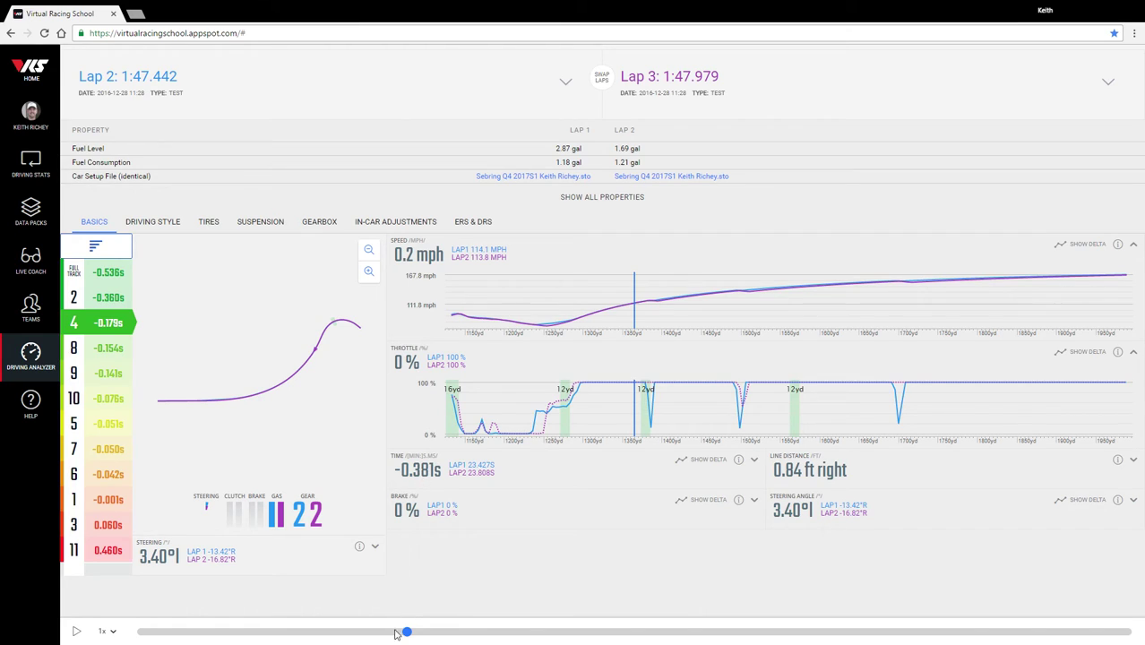
Step: Scrub to the end of sector 4, then back to the fourth-gear shift near 1502 yd
mouse_move(408, 633)
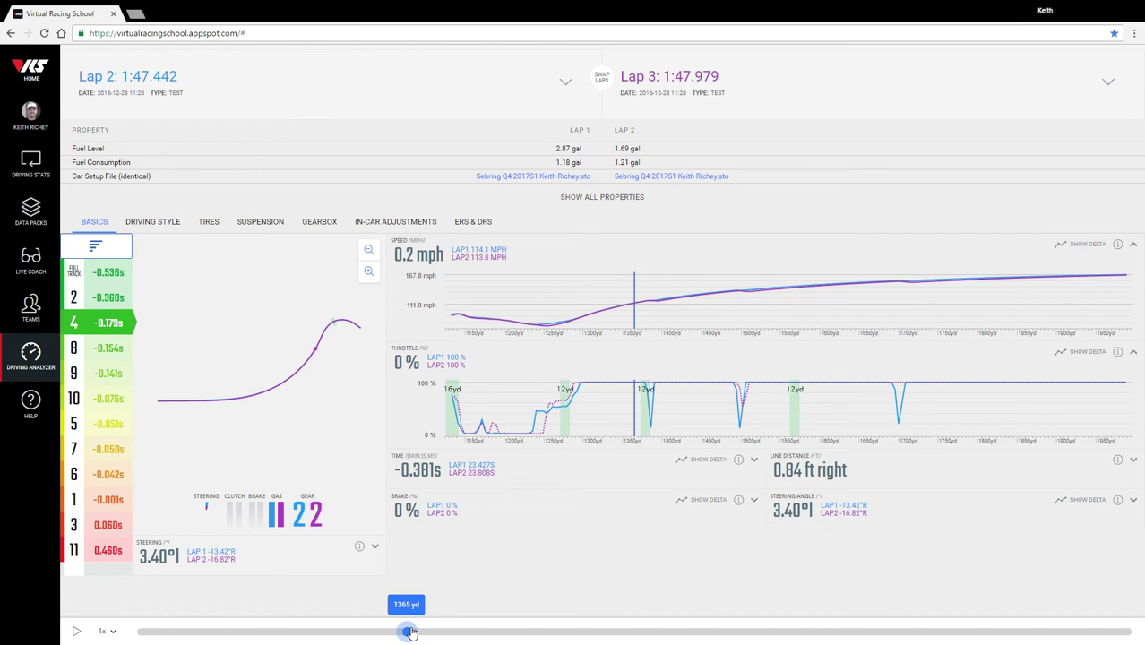
left_click_drag(410, 633, 747, 631)
left_click_drag(779, 593, 416, 534)
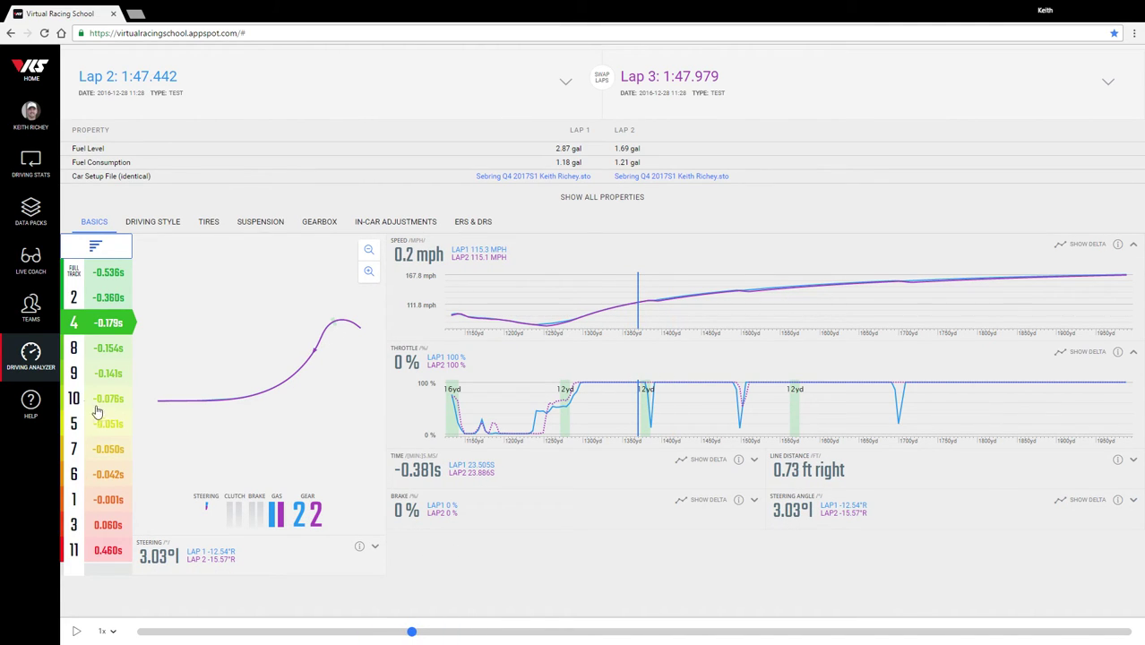
left_click_drag(414, 631, 576, 601)
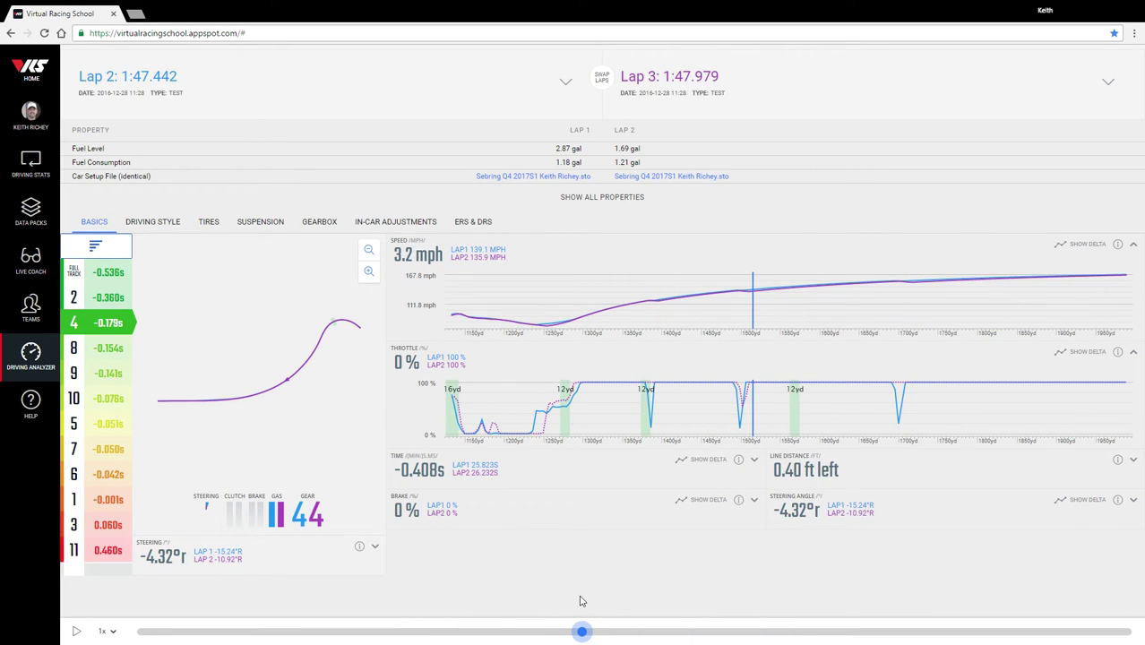
left_click_drag(577, 601, 572, 630)
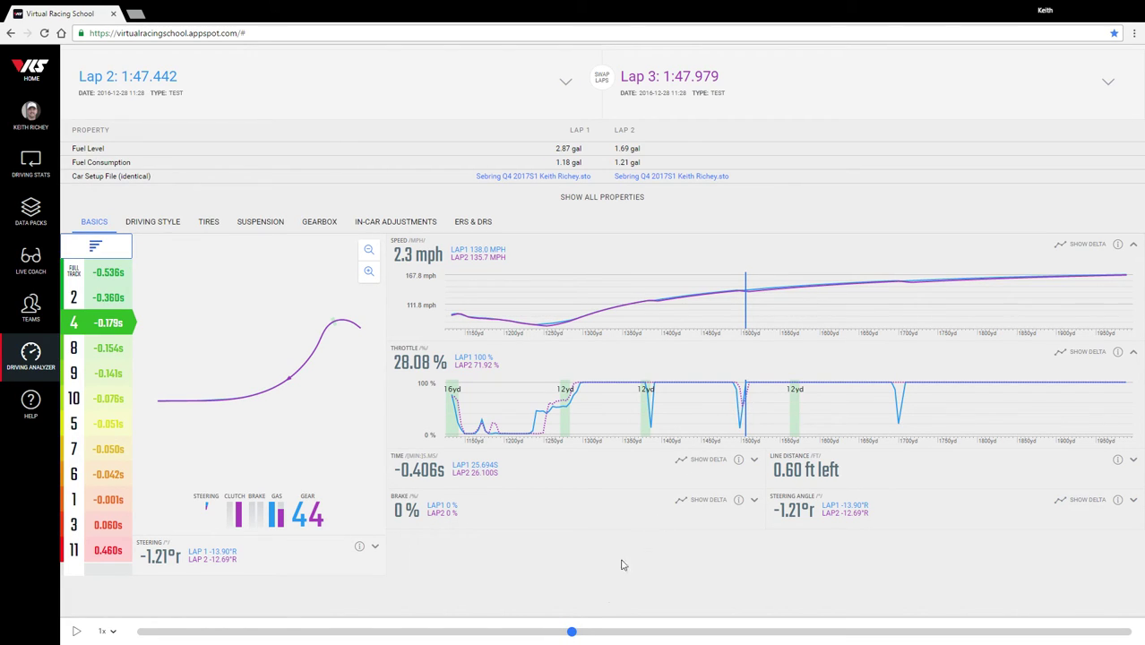
Step: Step through the fifth-gear upshift at 1713–1721 yd, then return to about 1350 yd
left_click_drag(572, 632, 818, 633)
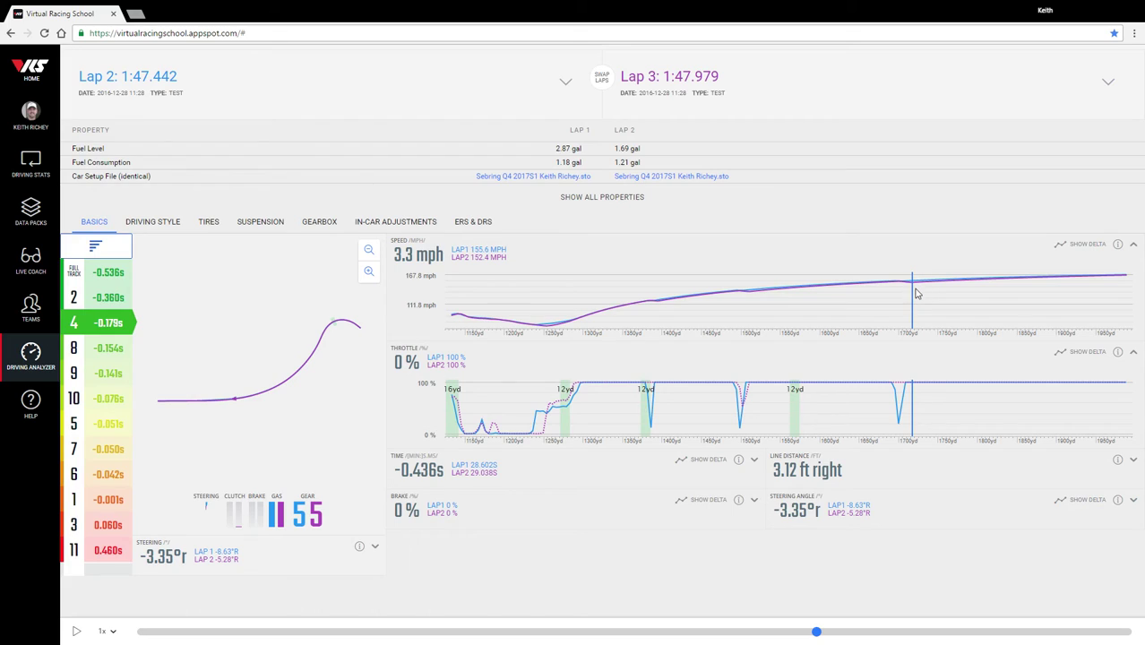
left_click(813, 632)
left_click_drag(813, 635, 819, 634)
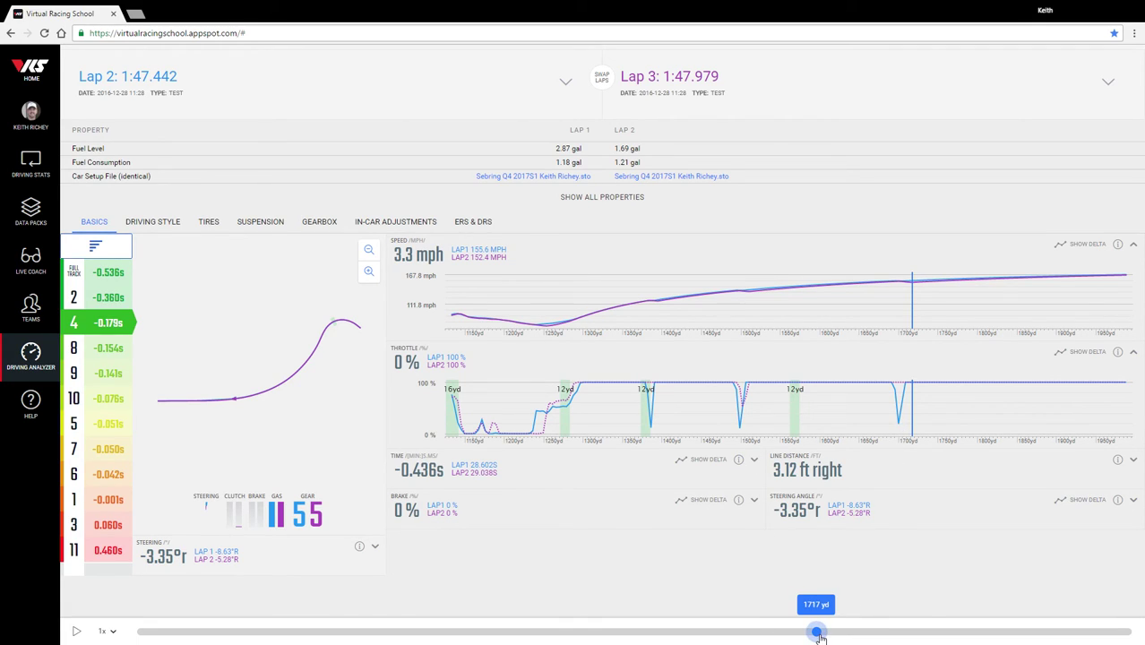
left_click_drag(817, 633, 818, 632)
left_click_drag(818, 633, 389, 578)
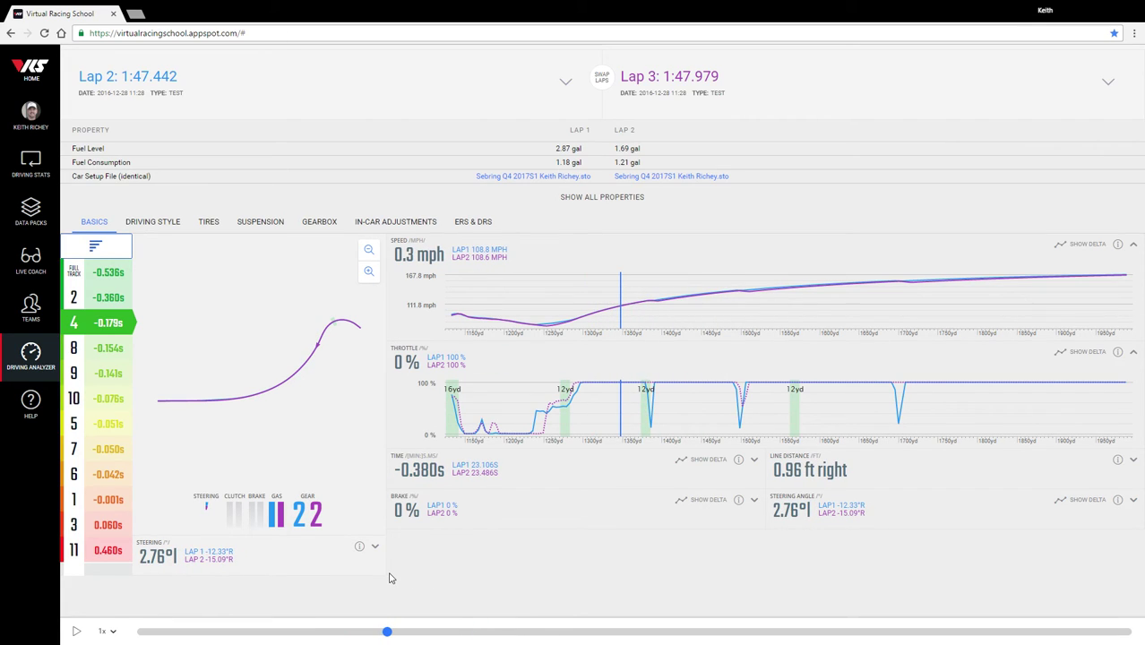
Step: Step the playback forward from 1369 yd through 1381 and 1386 yd to 1394 yd
left_click_drag(388, 633, 417, 624)
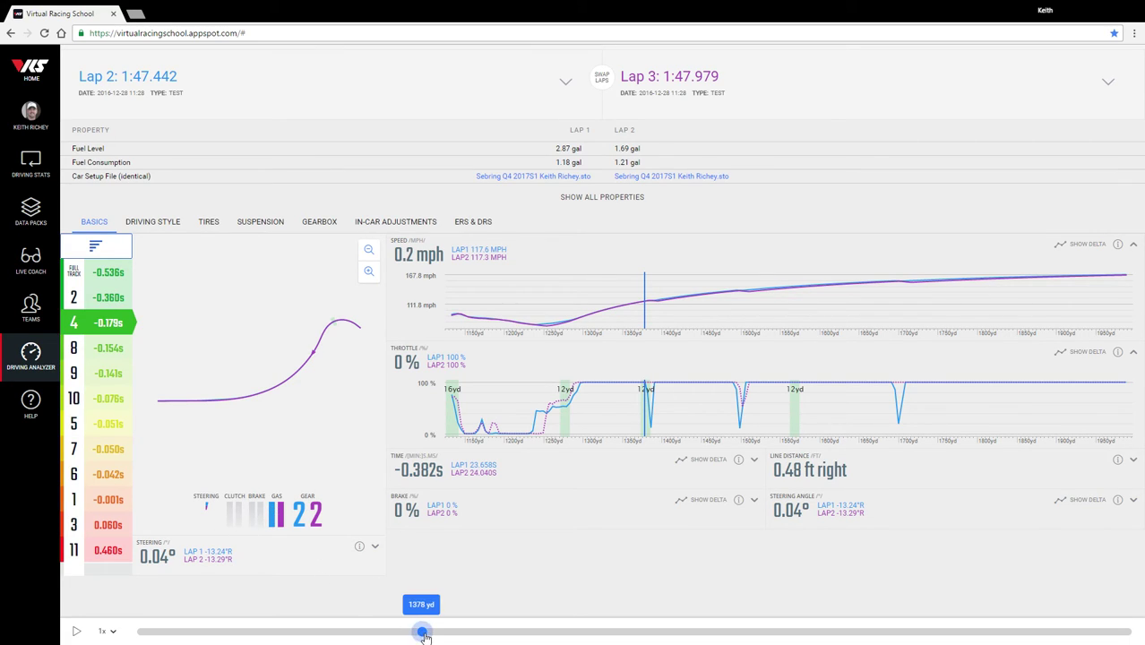
left_click_drag(427, 637, 430, 635)
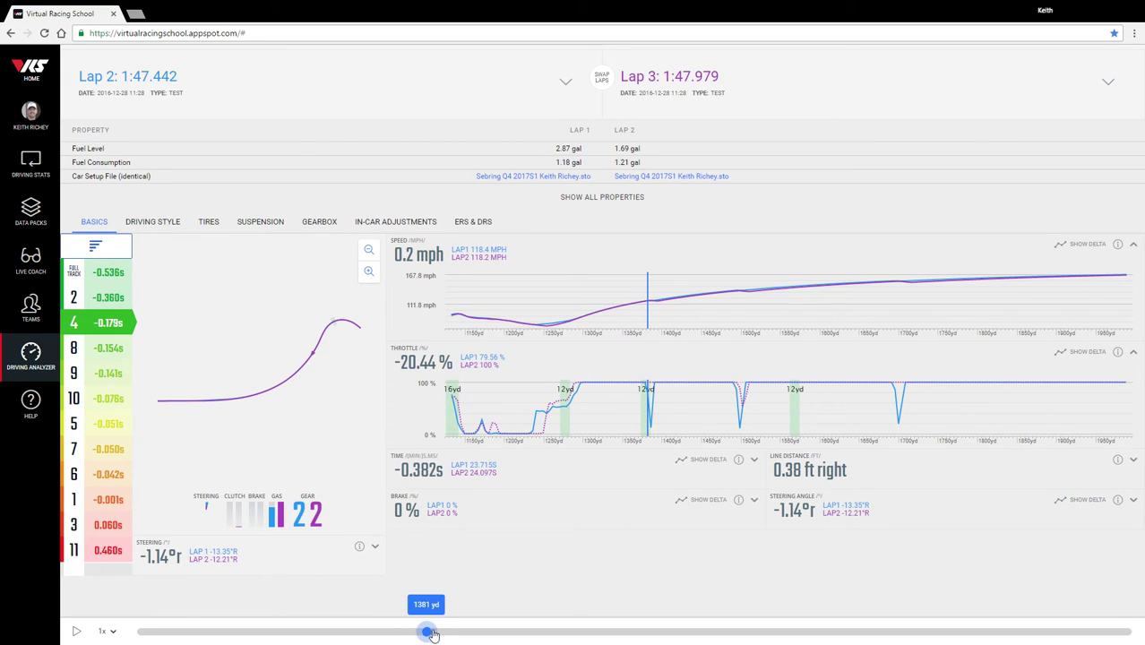
left_click_drag(426, 632, 436, 635)
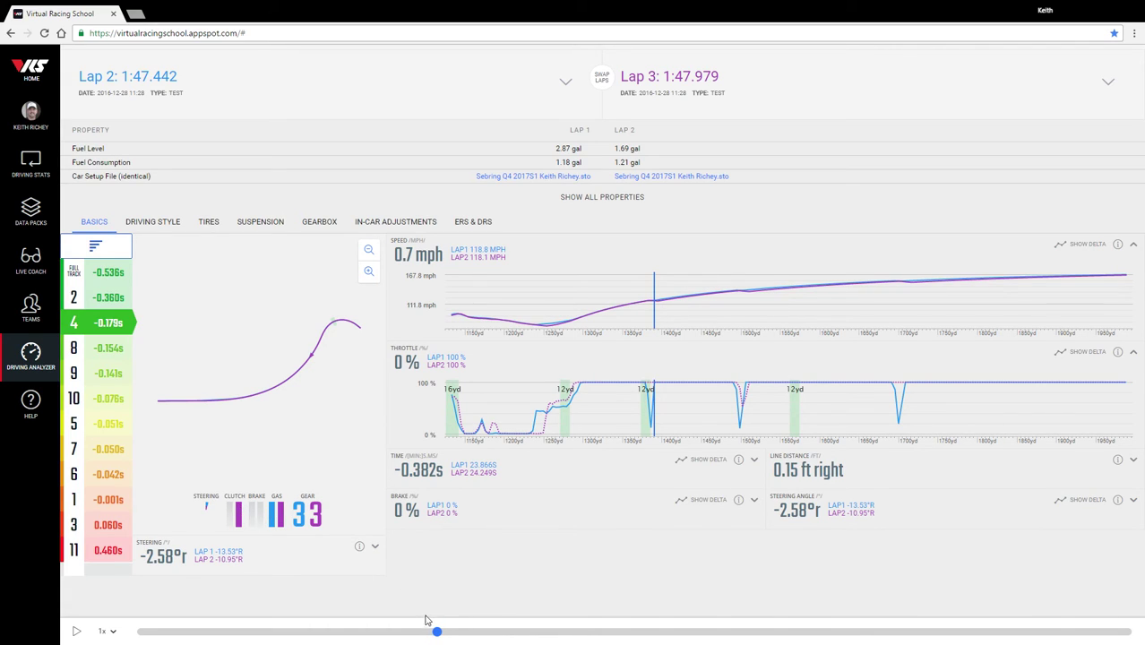
mouse_move(439, 633)
left_click_drag(439, 633, 446, 634)
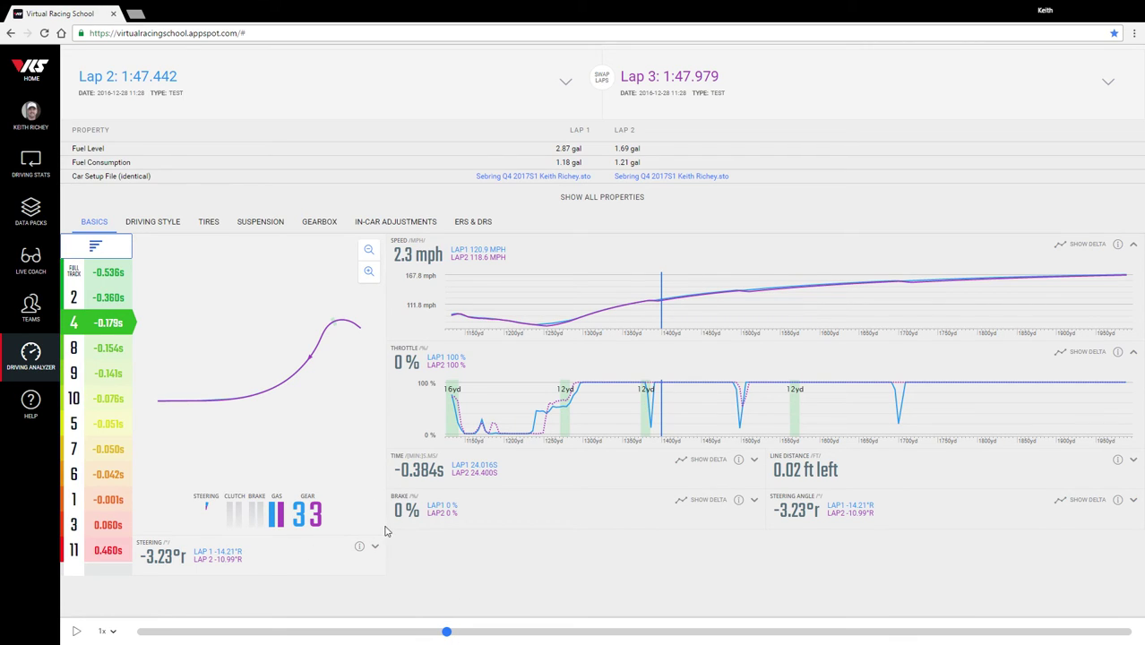
Step: Step back to about 1390 yd and compare both laps' throttle and speed around the upshift
mouse_move(451, 636)
left_click_drag(451, 636, 440, 633)
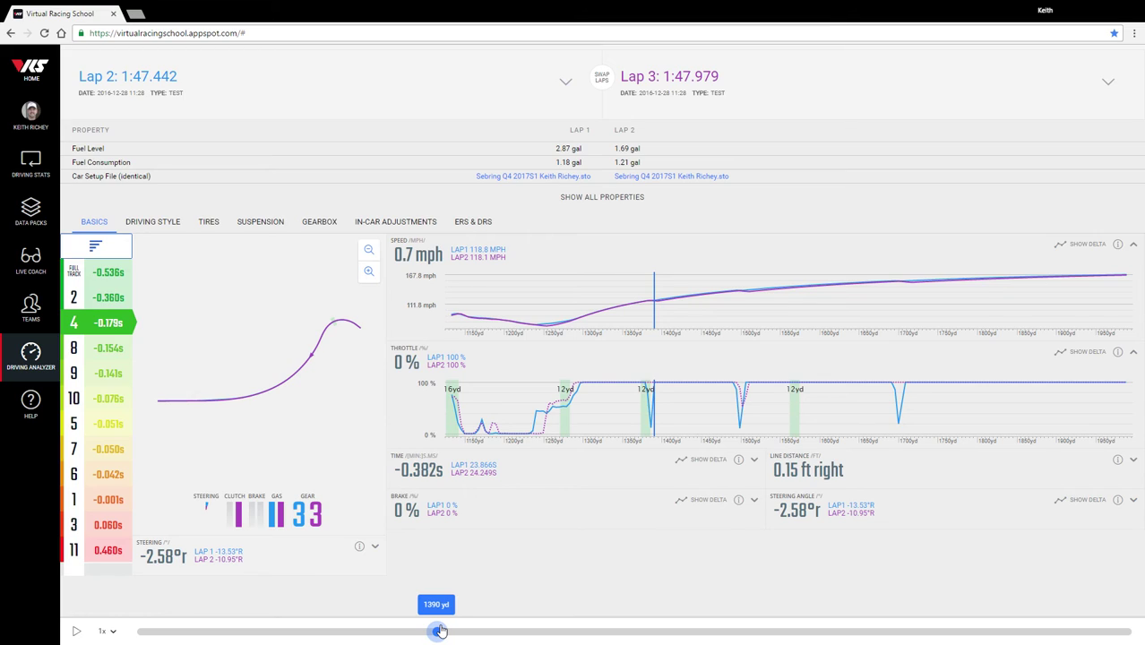
mouse_move(440, 632)
left_mouse_down()
mouse_move(466, 633)
mouse_move(407, 627)
mouse_move(437, 623)
left_mouse_up()
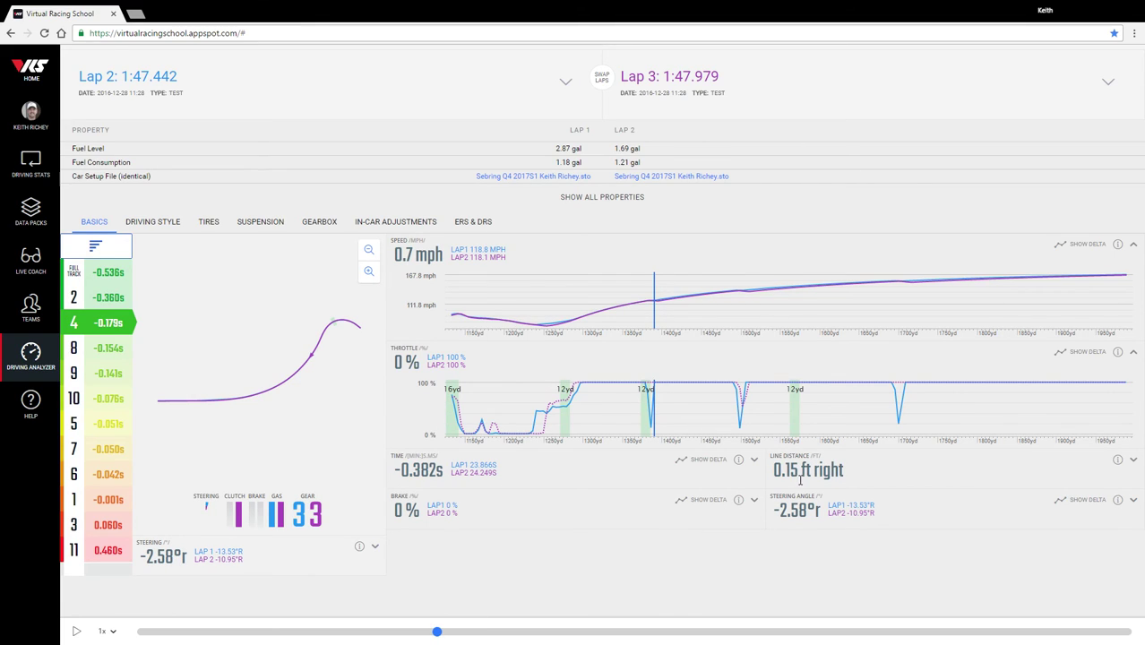
mouse_move(449, 637)
left_click_drag(436, 633, 799, 607)
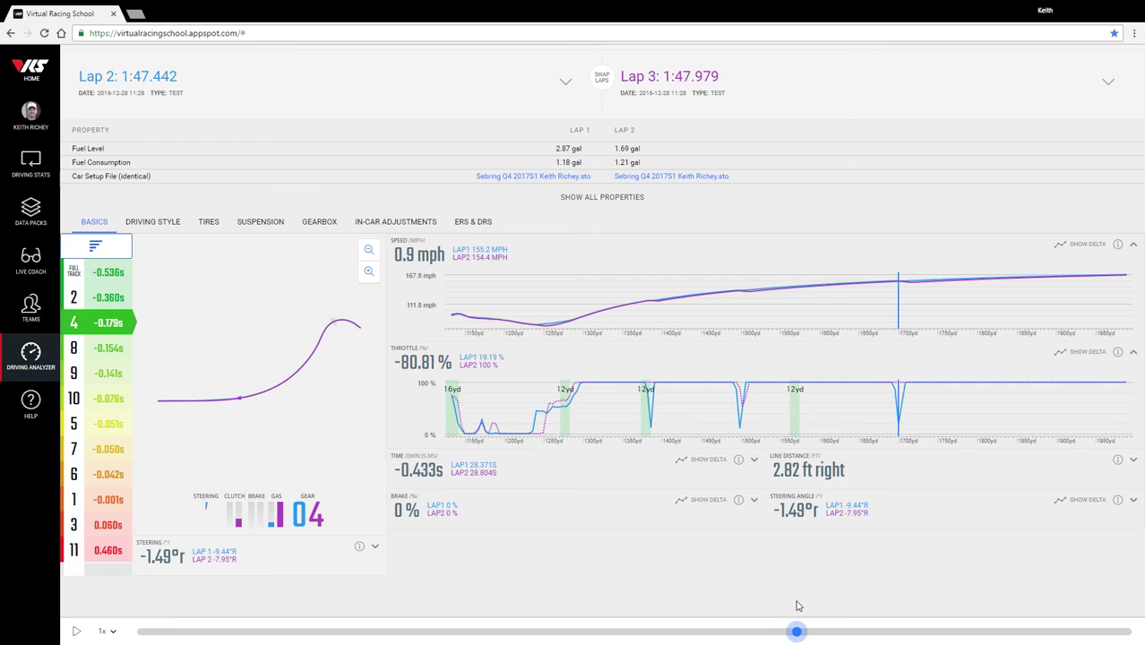
Step: Scrub back and forth through the fifth-gear upshift near 1708 yd, comparing both laps
left_click_drag(799, 607, 804, 606)
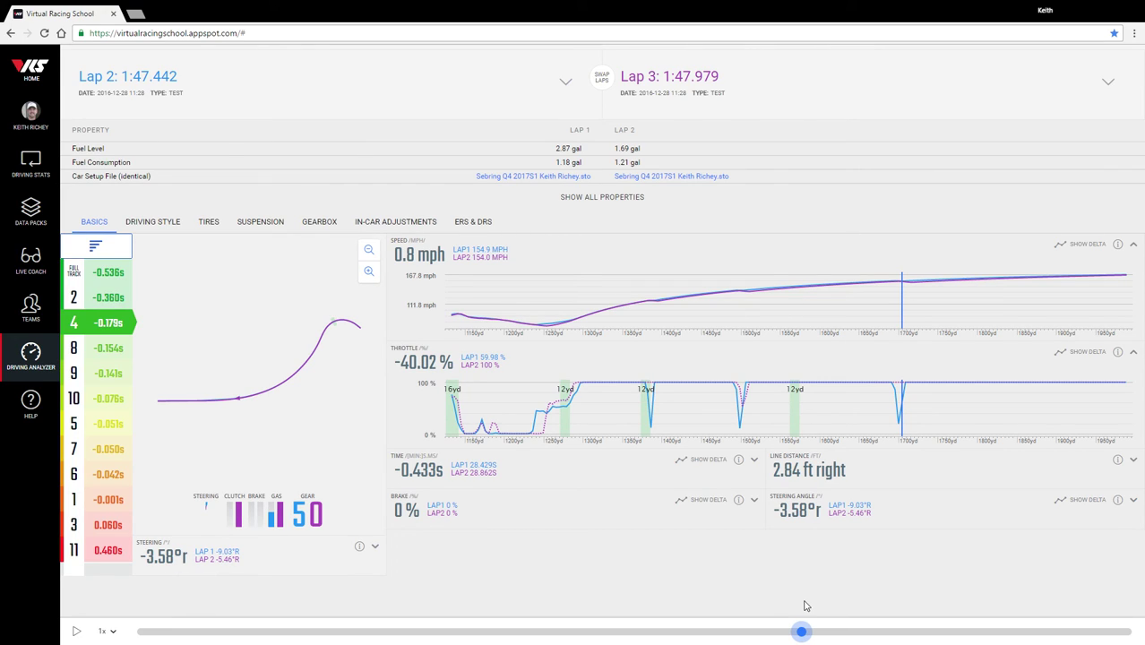
left_click_drag(804, 607, 795, 631)
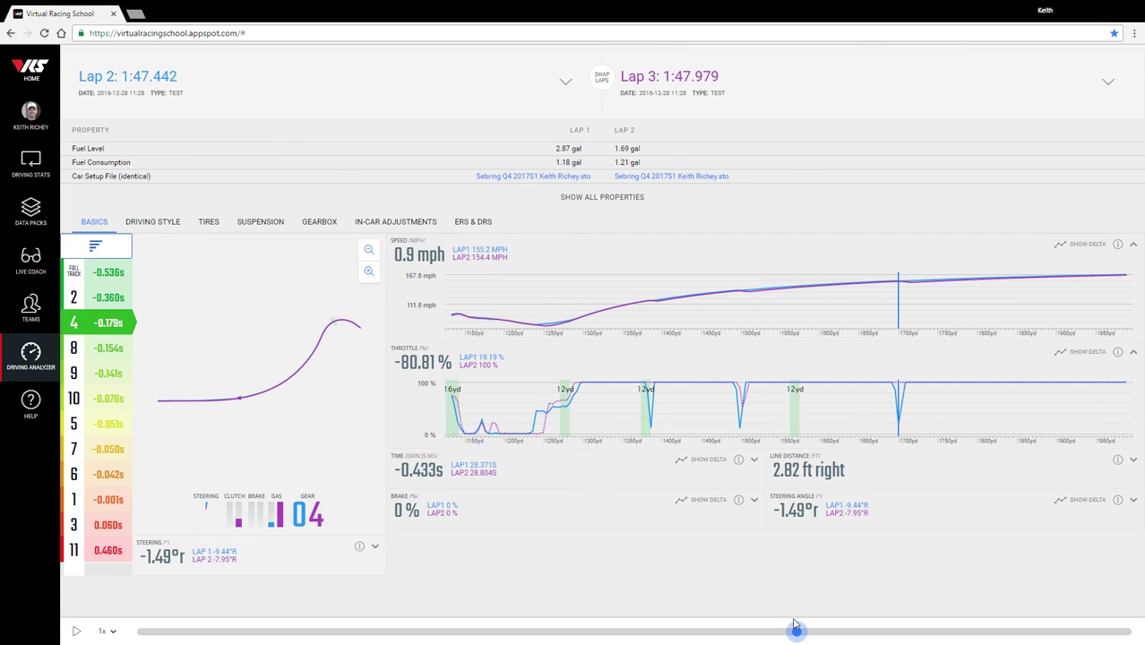
left_click_drag(795, 630, 817, 630)
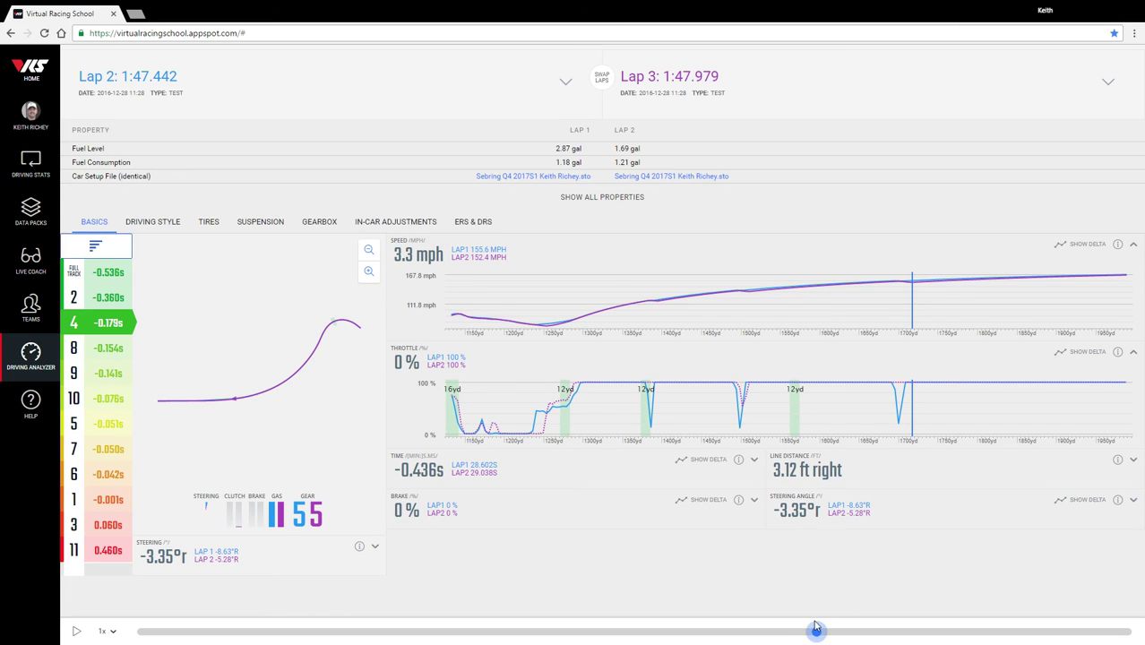
left_click_drag(815, 627, 801, 629)
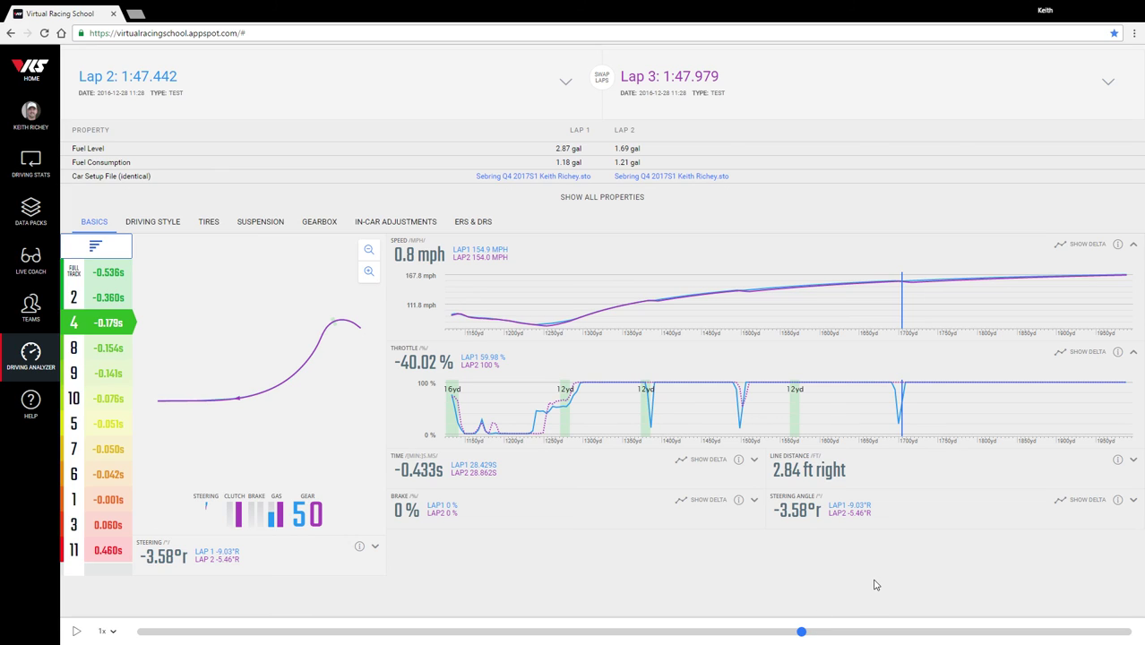
mouse_move(812, 630)
left_mouse_down()
mouse_move(802, 635)
mouse_move(822, 635)
mouse_move(806, 634)
left_mouse_up()
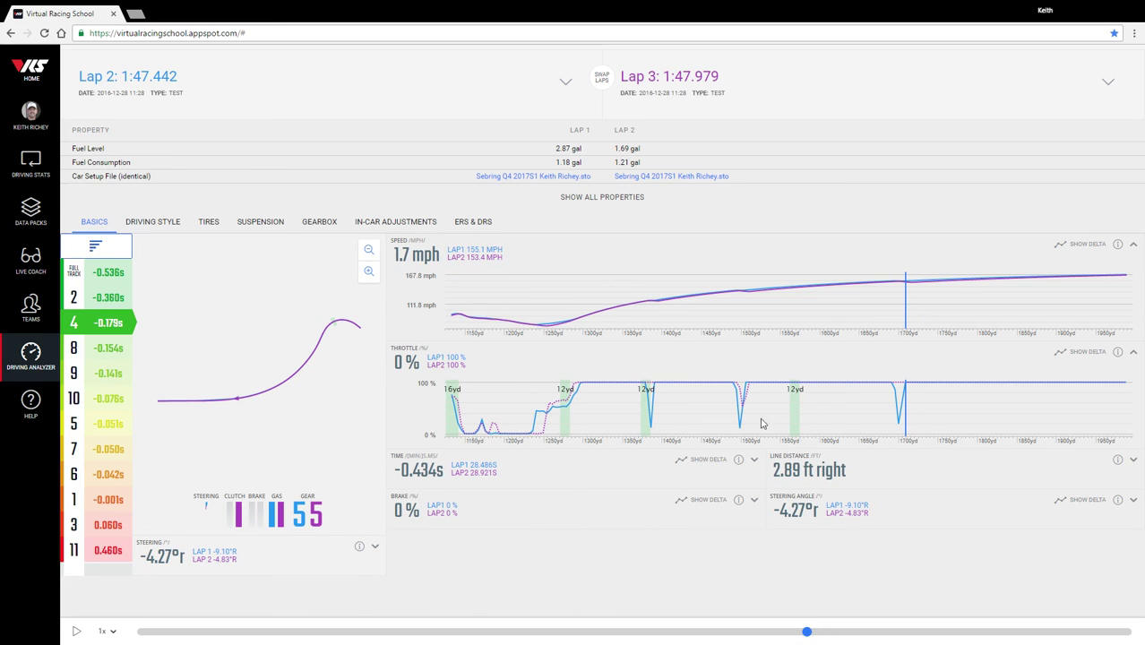